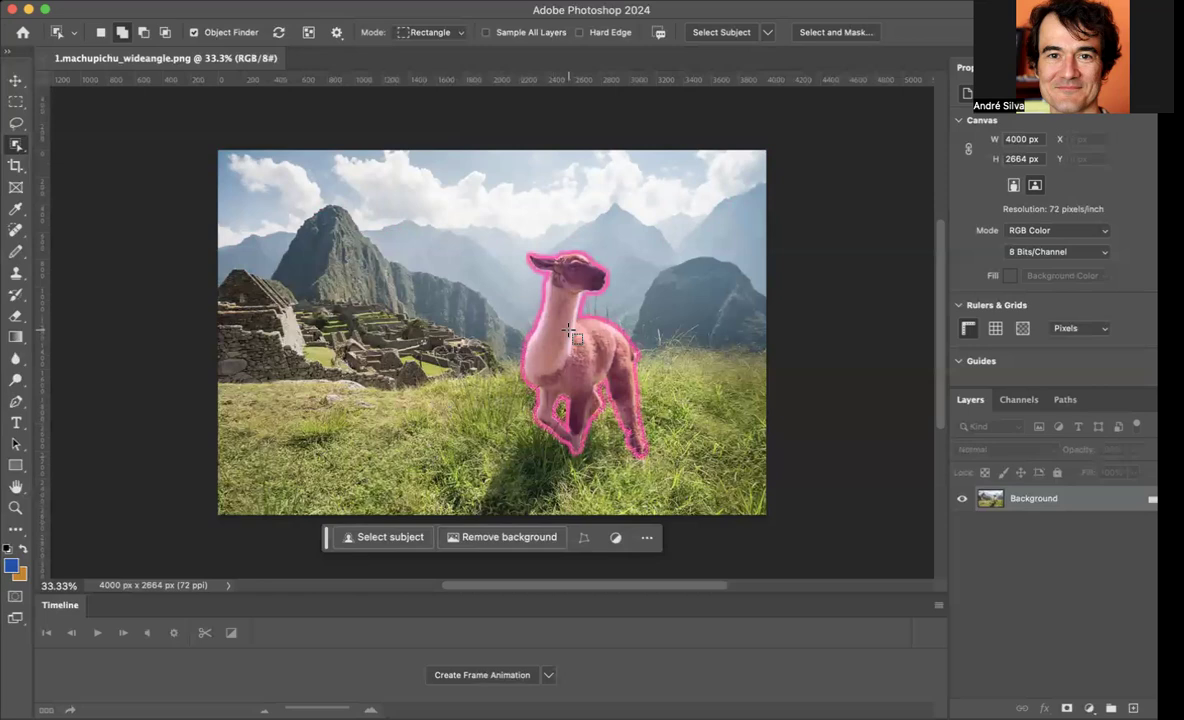
Step: Turn off Object Finder and select the grassy ground using the Object Selection tool in Lasso mode
{"action": "left_click", "coordinate": [193, 32]}
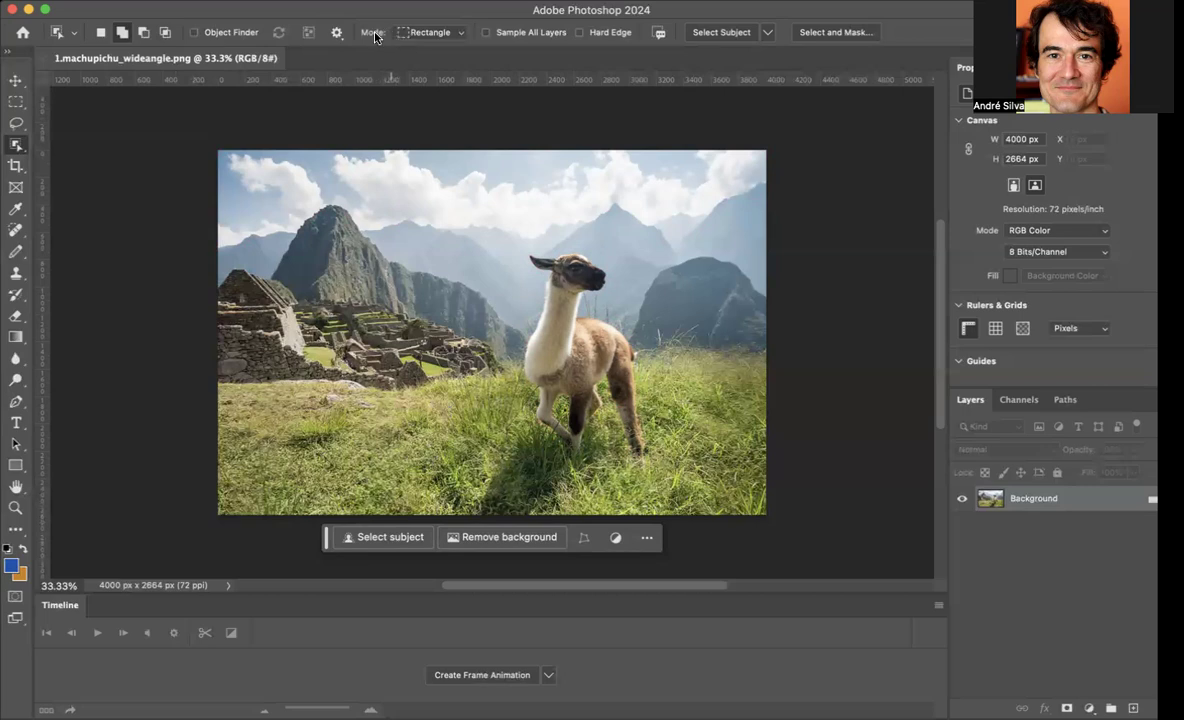
{"action": "left_click", "coordinate": [424, 33]}
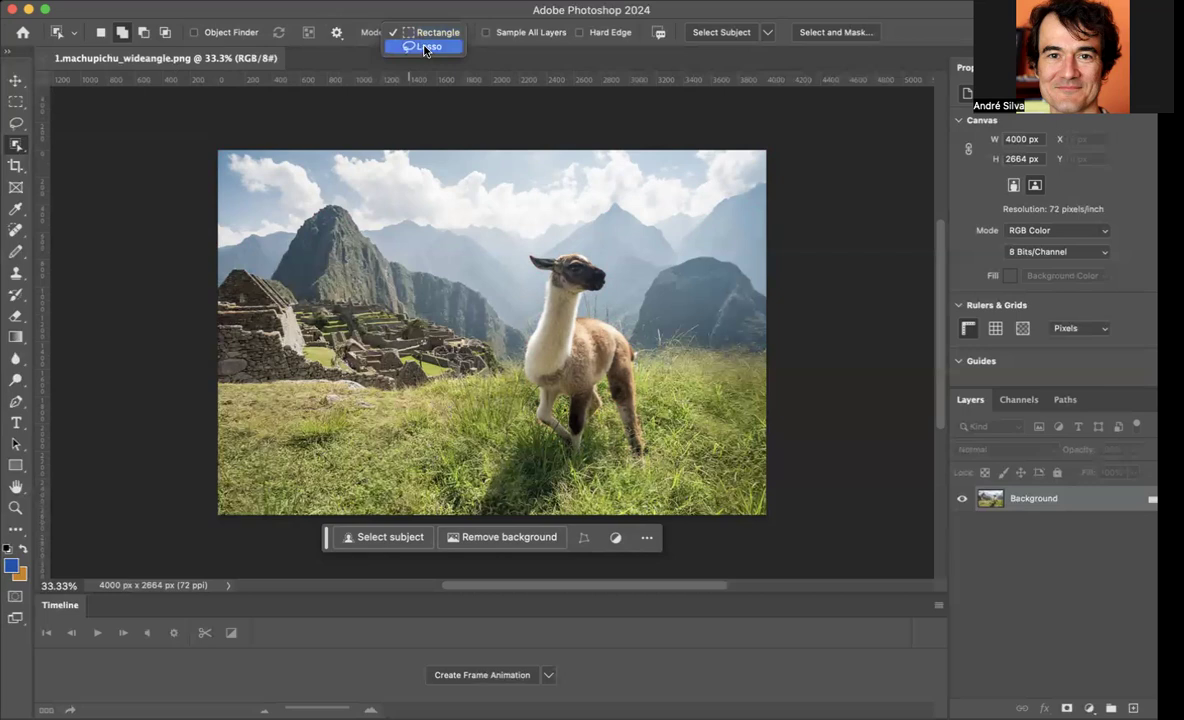
{"action": "left_click", "coordinate": [424, 47]}
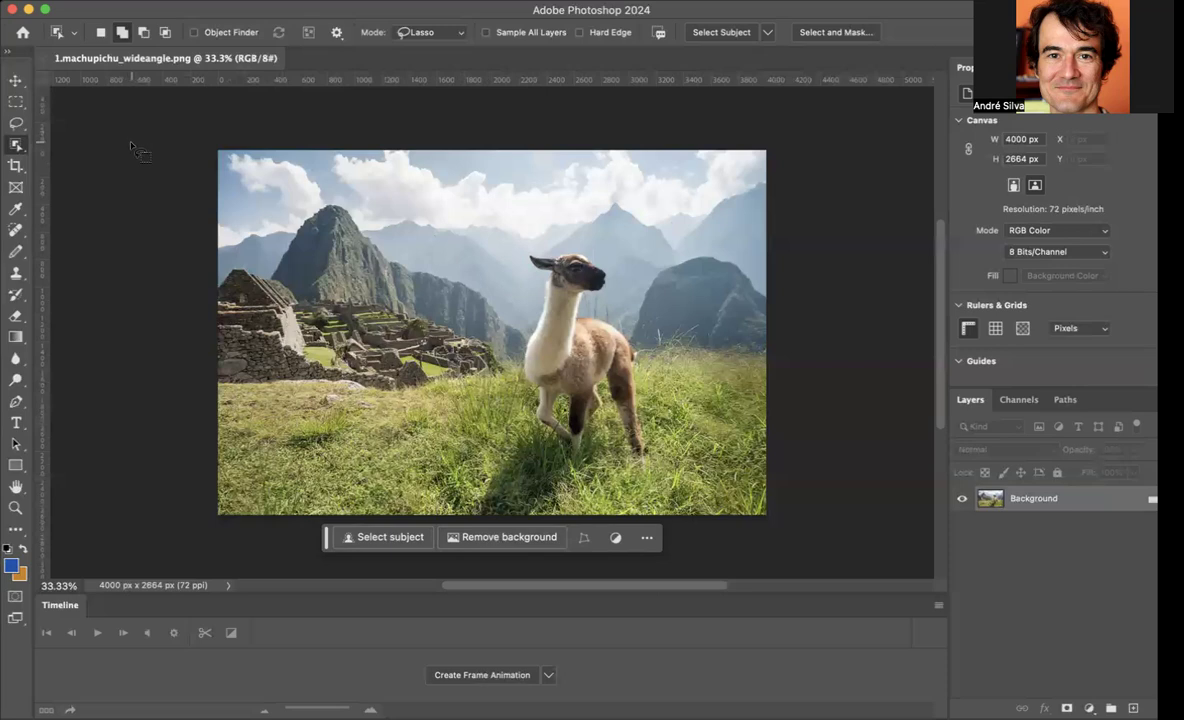
{"action": "mouse_move", "coordinate": [236, 403]}
{"action": "left_mouse_down"}
{"action": "mouse_move", "coordinate": [355, 418]}
{"action": "mouse_move", "coordinate": [510, 389]}
{"action": "mouse_move", "coordinate": [537, 367]}
{"action": "mouse_move", "coordinate": [567, 274]}
{"action": "mouse_move", "coordinate": [578, 286]}
{"action": "mouse_move", "coordinate": [567, 354]}
{"action": "mouse_move", "coordinate": [679, 382]}
{"action": "mouse_move", "coordinate": [764, 380]}
{"action": "mouse_move", "coordinate": [788, 399]}
{"action": "mouse_move", "coordinate": [813, 455]}
{"action": "mouse_move", "coordinate": [819, 520]}
{"action": "mouse_move", "coordinate": [811, 547]}
{"action": "mouse_move", "coordinate": [581, 553]}
{"action": "mouse_move", "coordinate": [256, 536]}
{"action": "mouse_move", "coordinate": [216, 525]}
{"action": "mouse_move", "coordinate": [201, 496]}
{"action": "mouse_move", "coordinate": [212, 409]}
{"action": "mouse_move", "coordinate": [244, 397]}
{"action": "mouse_move", "coordinate": [225, 368]}
{"action": "mouse_move", "coordinate": [243, 398]}
{"action": "left_mouse_up"}
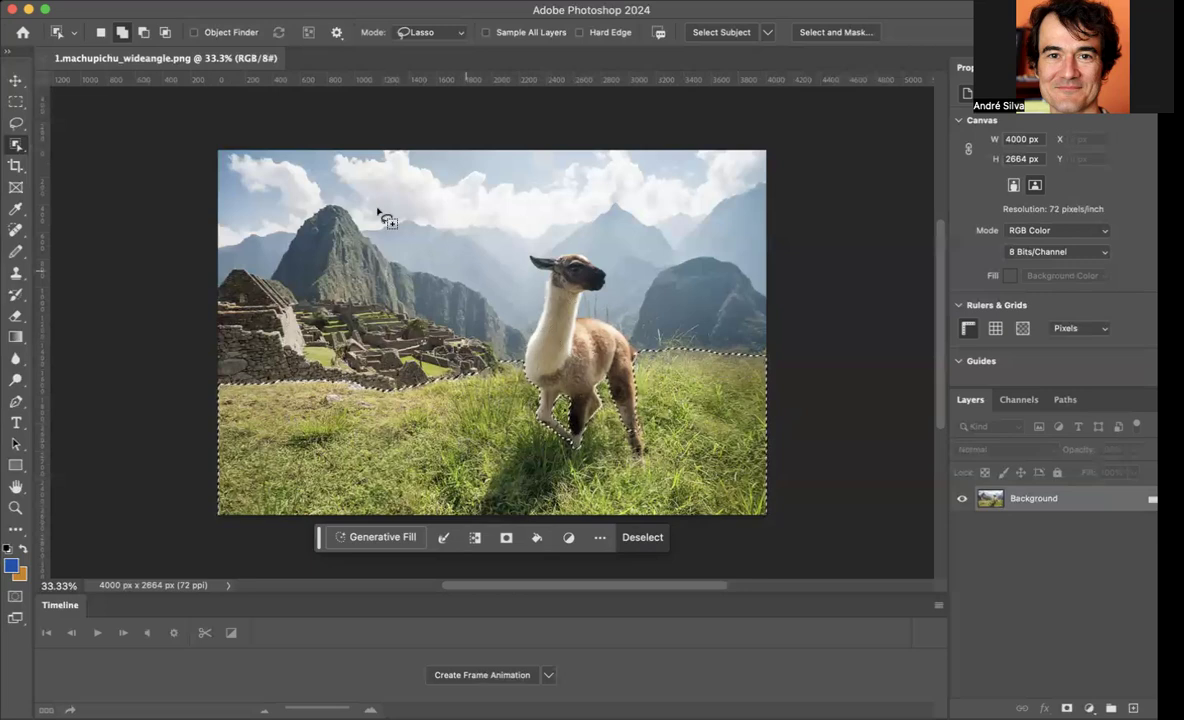
Step: Add the llama's head, neck and body to the grass selection with the Object Selection tool
{"action": "left_click", "coordinate": [121, 33]}
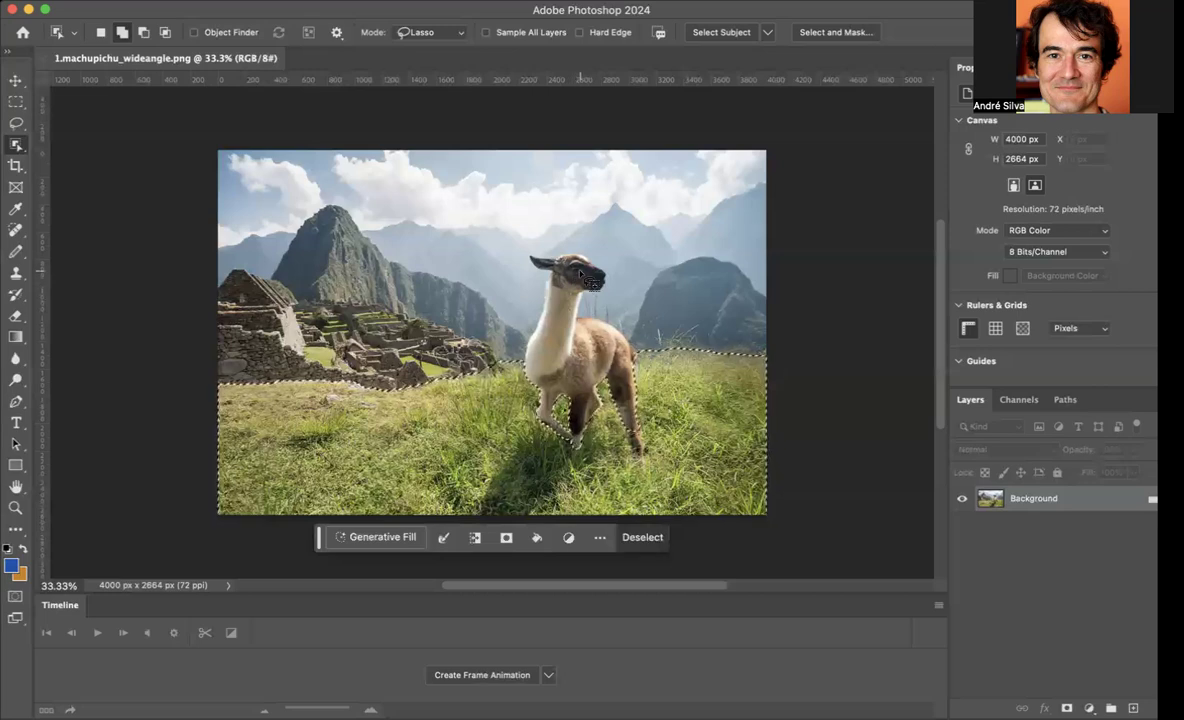
{"action": "mouse_move", "coordinate": [583, 275]}
{"action": "left_mouse_down"}
{"action": "mouse_move", "coordinate": [538, 255]}
{"action": "mouse_move", "coordinate": [526, 268]}
{"action": "mouse_move", "coordinate": [557, 309]}
{"action": "left_mouse_up"}
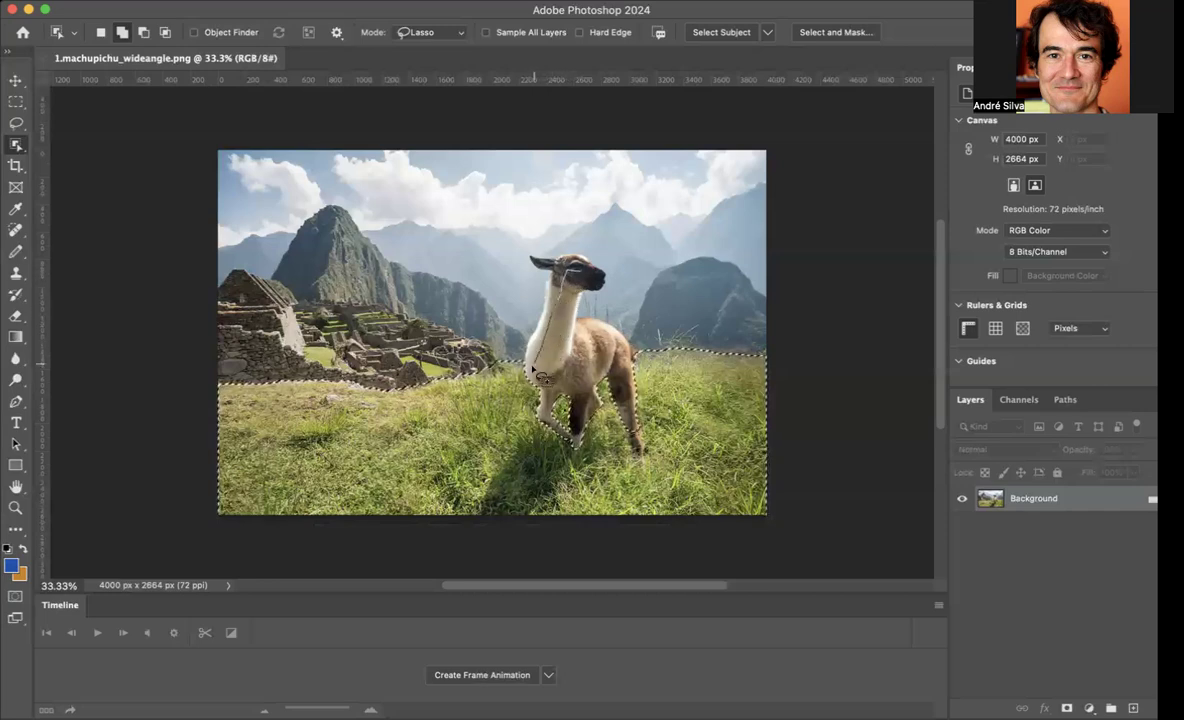
{"action": "mouse_move", "coordinate": [542, 389]}
{"action": "left_mouse_down"}
{"action": "mouse_move", "coordinate": [622, 385]}
{"action": "mouse_move", "coordinate": [560, 308]}
{"action": "mouse_move", "coordinate": [526, 298]}
{"action": "mouse_move", "coordinate": [586, 290]}
{"action": "mouse_move", "coordinate": [530, 252]}
{"action": "left_mouse_up"}
{"action": "mouse_move", "coordinate": [551, 327]}
{"action": "left_mouse_down"}
{"action": "mouse_move", "coordinate": [525, 432]}
{"action": "mouse_move", "coordinate": [620, 482]}
{"action": "mouse_move", "coordinate": [643, 477]}
{"action": "mouse_move", "coordinate": [690, 434]}
{"action": "mouse_move", "coordinate": [658, 378]}
{"action": "mouse_move", "coordinate": [577, 326]}
{"action": "left_mouse_up"}
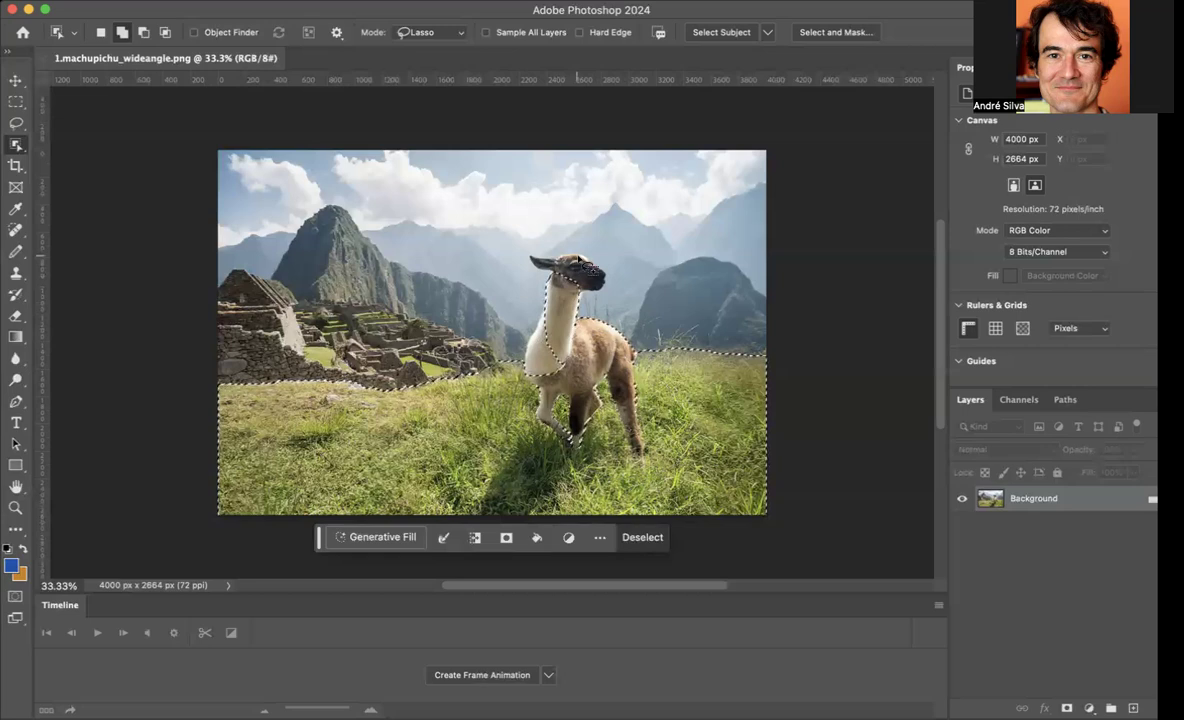
{"action": "mouse_move", "coordinate": [567, 290]}
{"action": "left_mouse_down"}
{"action": "mouse_move", "coordinate": [595, 278]}
{"action": "mouse_move", "coordinate": [531, 263]}
{"action": "mouse_move", "coordinate": [560, 281]}
{"action": "left_mouse_up"}
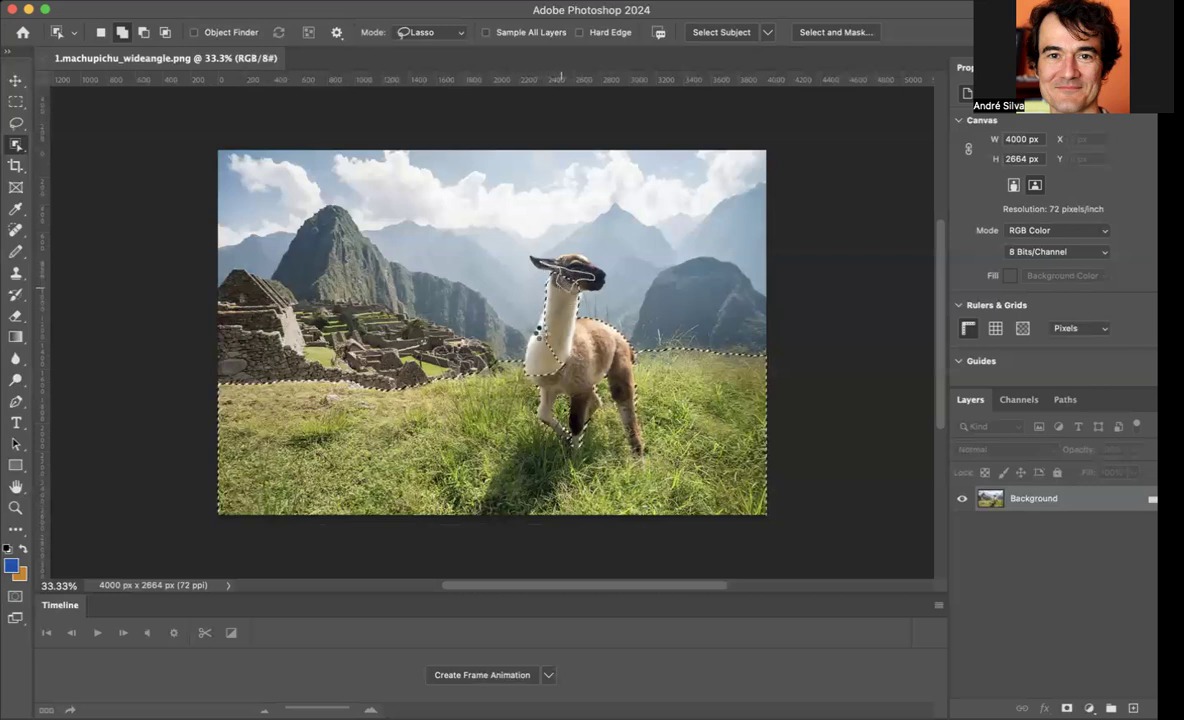
{"action": "left_click", "coordinate": [570, 300]}
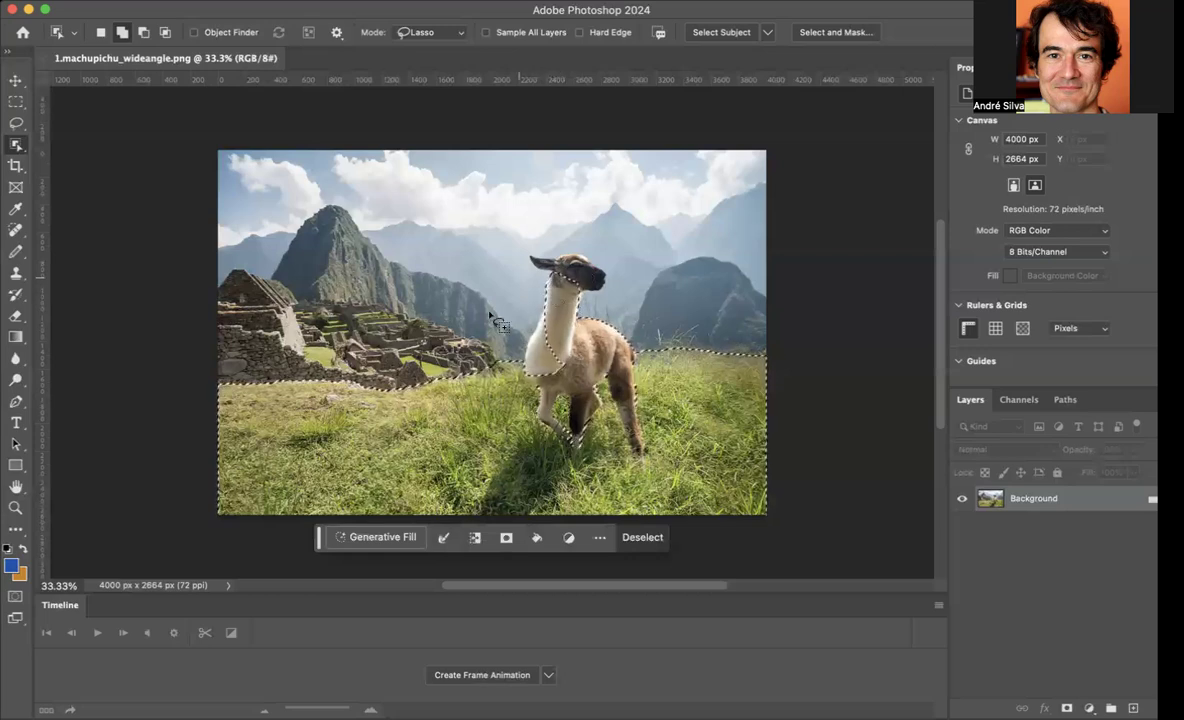
{"action": "mouse_move", "coordinate": [526, 391]}
{"action": "left_mouse_down"}
{"action": "mouse_move", "coordinate": [494, 360]}
{"action": "mouse_move", "coordinate": [515, 316]}
{"action": "mouse_move", "coordinate": [596, 367]}
{"action": "mouse_move", "coordinate": [552, 345]}
{"action": "mouse_move", "coordinate": [541, 377]}
{"action": "mouse_move", "coordinate": [526, 372]}
{"action": "mouse_move", "coordinate": [558, 306]}
{"action": "mouse_move", "coordinate": [552, 262]}
{"action": "mouse_move", "coordinate": [560, 270]}
{"action": "mouse_move", "coordinate": [540, 295]}
{"action": "mouse_move", "coordinate": [567, 392]}
{"action": "left_mouse_up"}
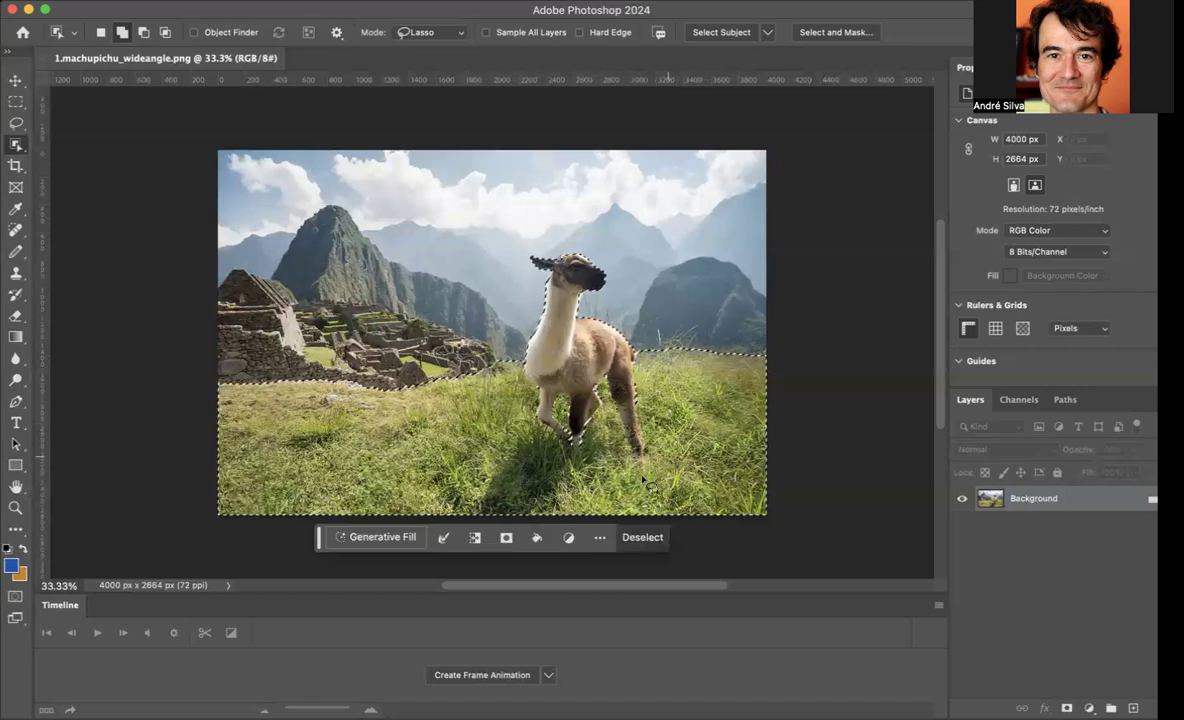
Step: Add the unselected gaps around the llama's legs and the grass edge behind it to the selection
{"action": "left_click", "coordinate": [673, 376]}
{"action": "mouse_move", "coordinate": [673, 376]}
{"action": "left_mouse_down"}
{"action": "mouse_move", "coordinate": [636, 360]}
{"action": "mouse_move", "coordinate": [526, 378]}
{"action": "mouse_move", "coordinate": [438, 416]}
{"action": "mouse_move", "coordinate": [362, 472]}
{"action": "mouse_move", "coordinate": [565, 459]}
{"action": "mouse_move", "coordinate": [738, 473]}
{"action": "mouse_move", "coordinate": [705, 386]}
{"action": "left_mouse_up"}
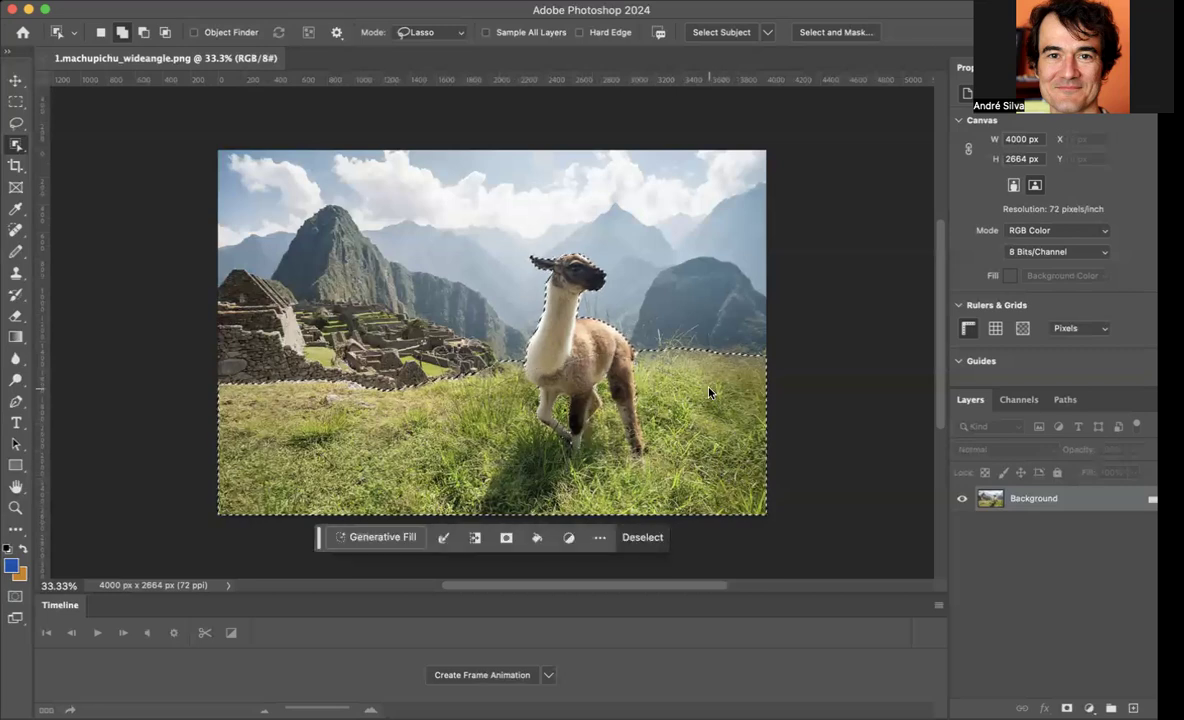
{"action": "left_click_drag", "start_coordinate": [628, 390], "coordinate": [540, 388]}
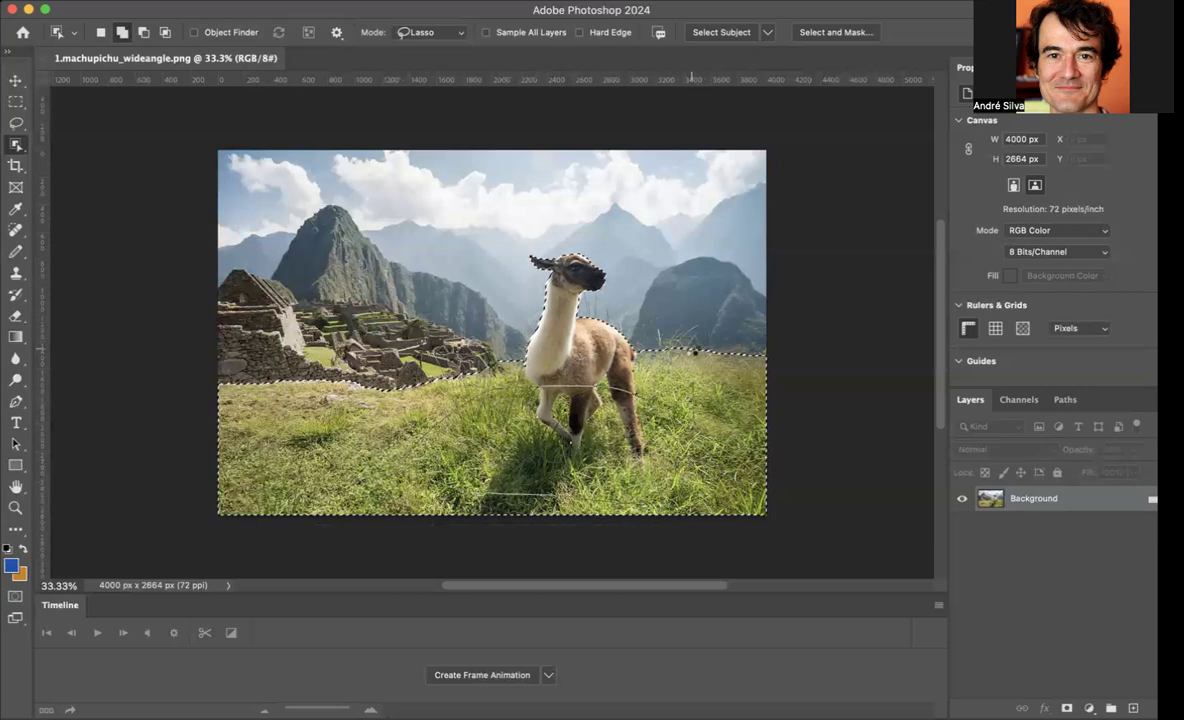
{"action": "left_click_drag", "start_coordinate": [690, 348], "coordinate": [691, 350]}
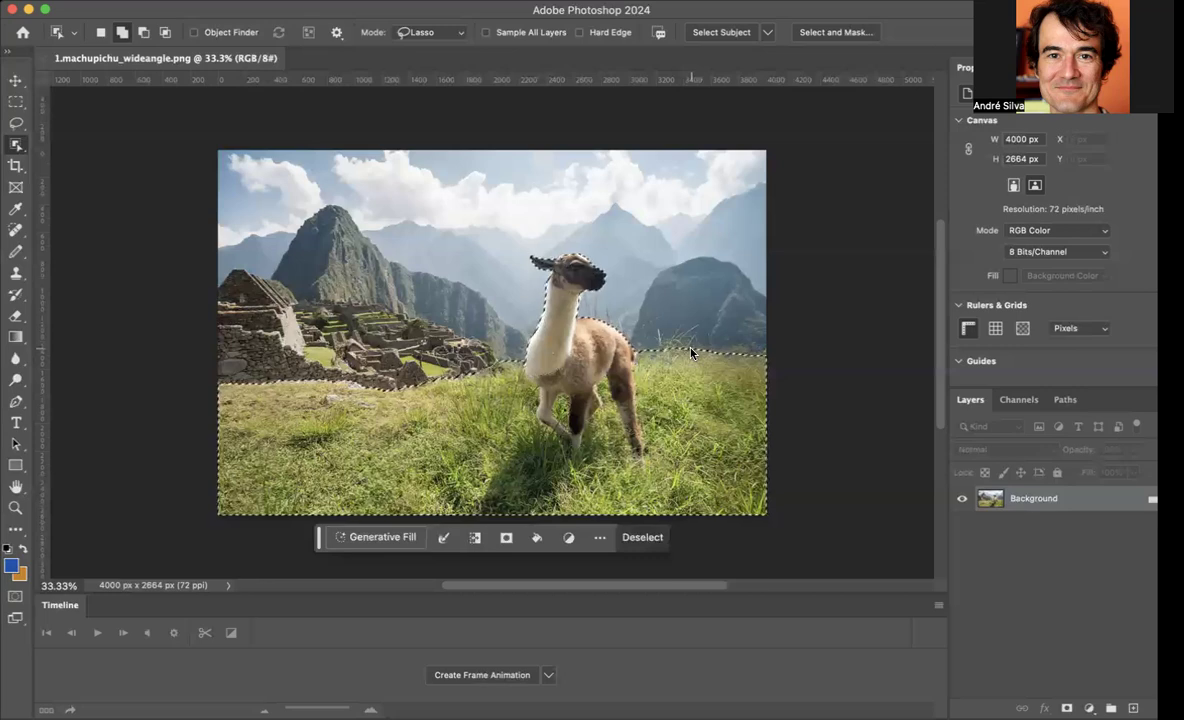
Step: Copy the selected grass and llama to a new layer named foreground, checking the cutout with the Background layer hidden
{"action": "key", "text": "super+j"}
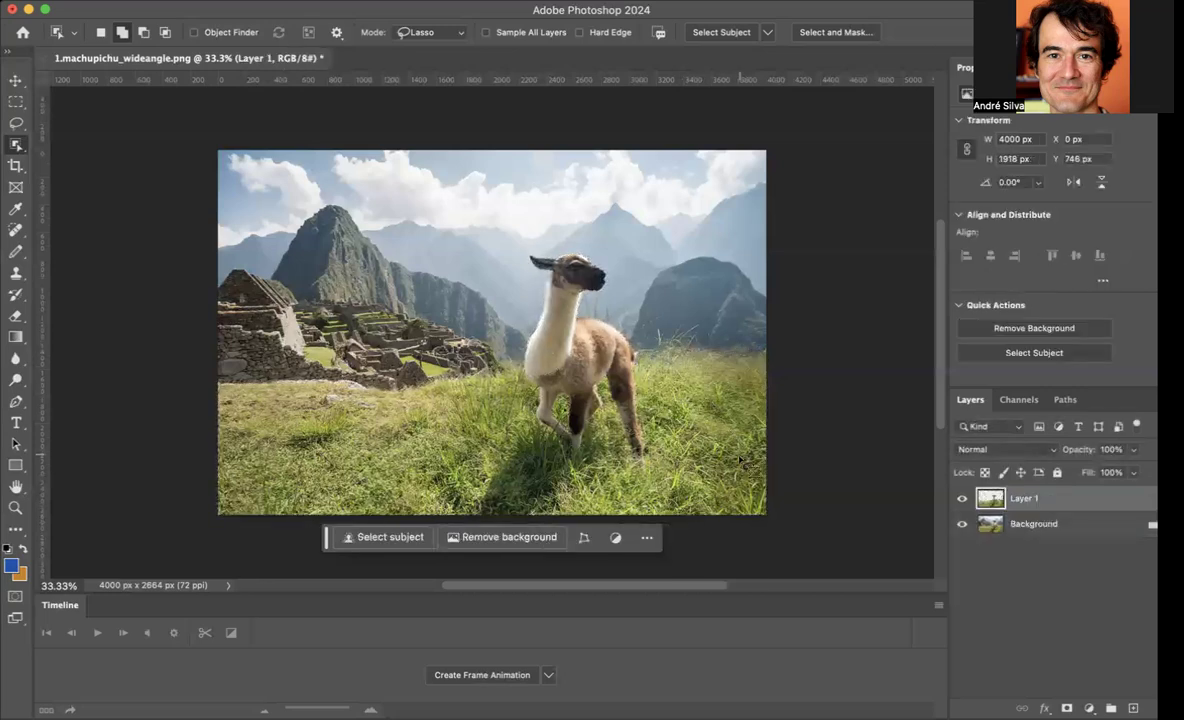
{"action": "left_click", "coordinate": [962, 527]}
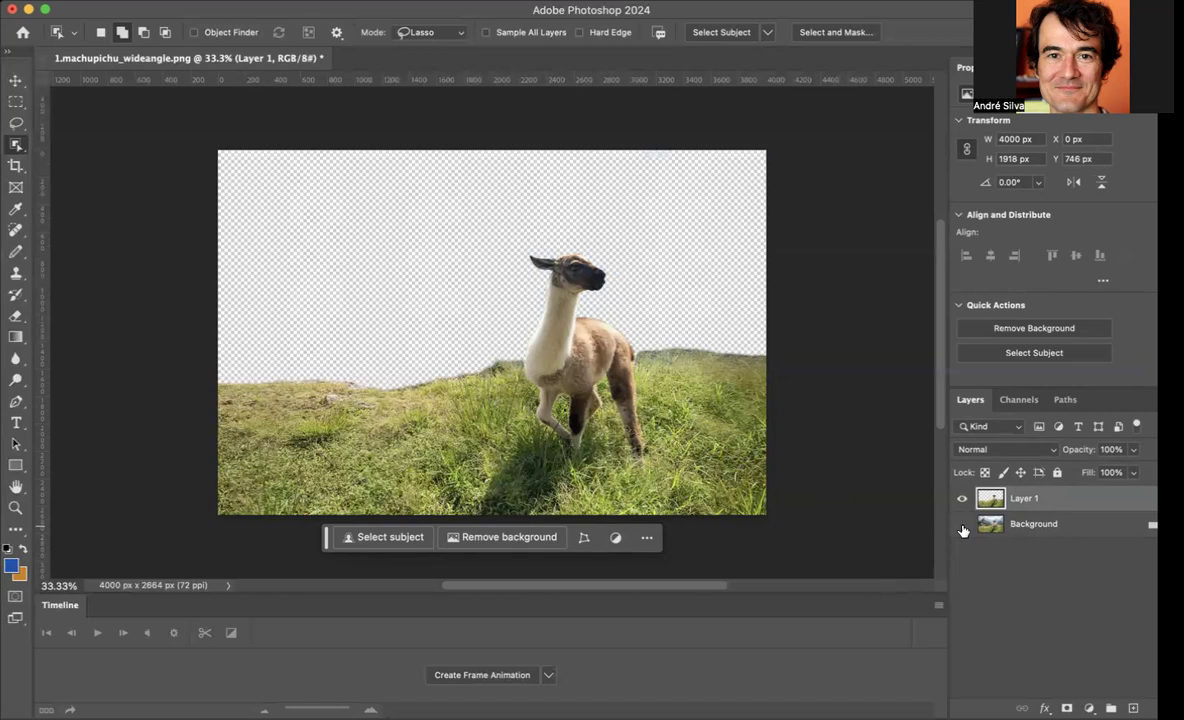
{"action": "double_click", "coordinate": [1021, 499]}
{"action": "type", "text": "foreground"}
{"action": "key", "text": "Return"}
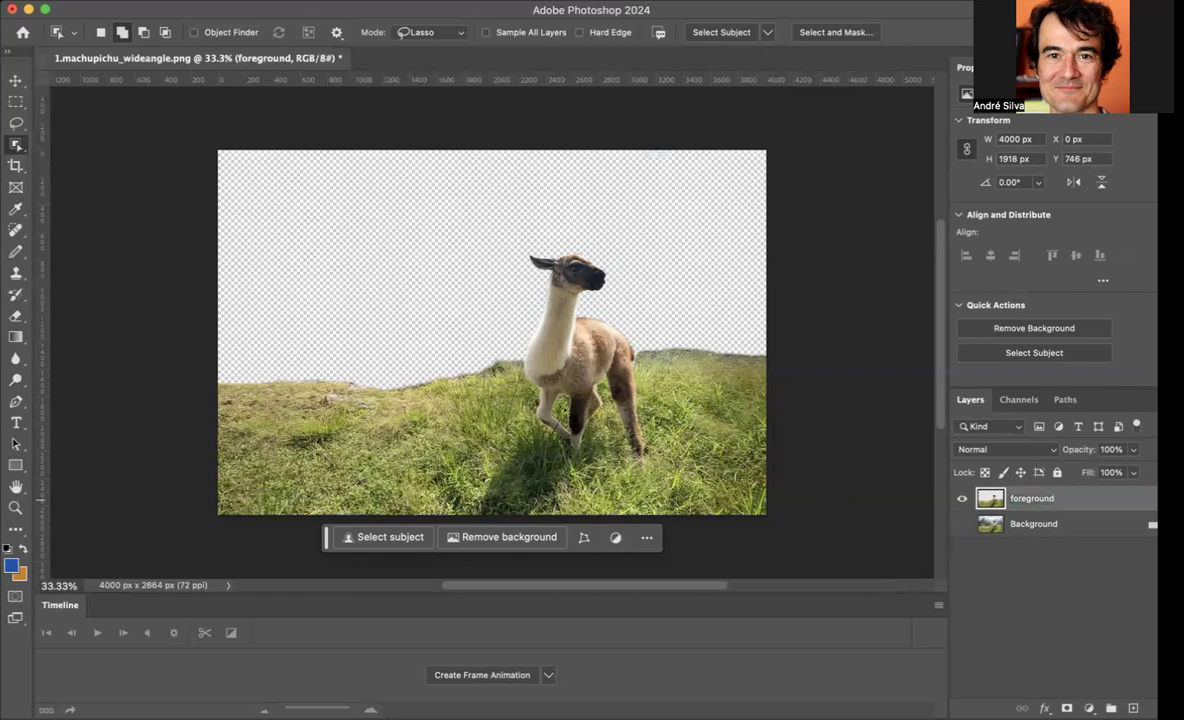
{"action": "left_click", "coordinate": [962, 525]}
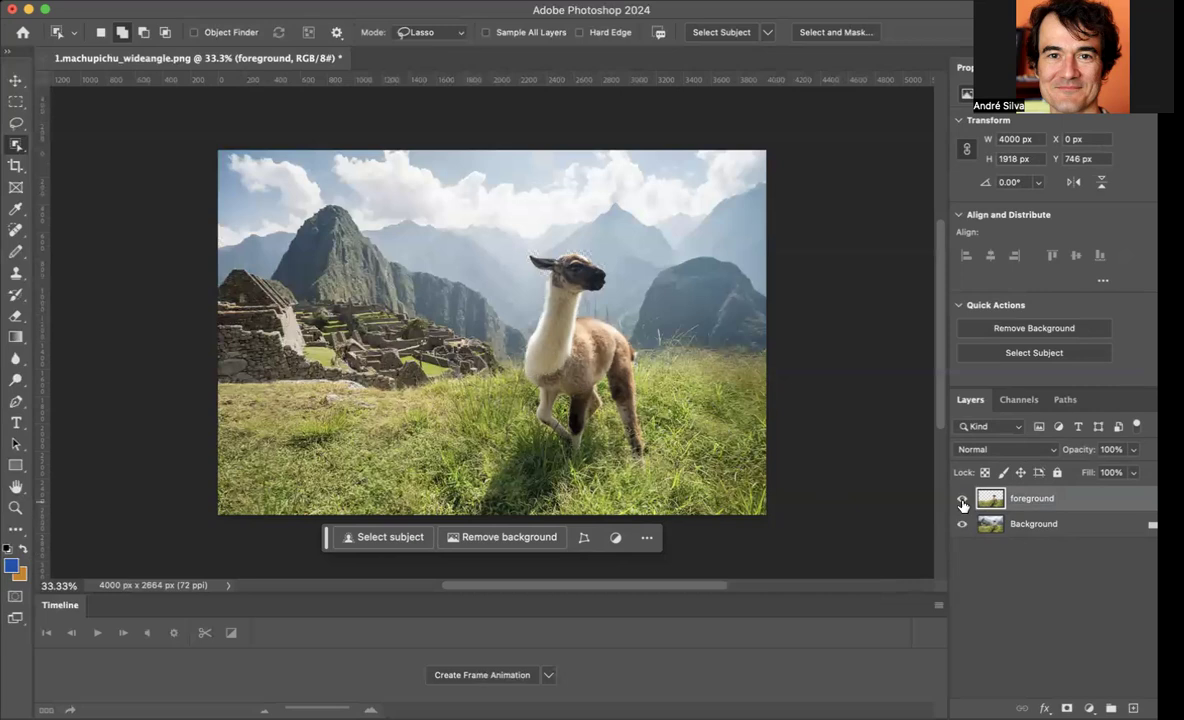
Step: Select the stone ruins on the Background layer with the Object Selection tool in Lasso mode
{"action": "left_click", "coordinate": [1030, 534]}
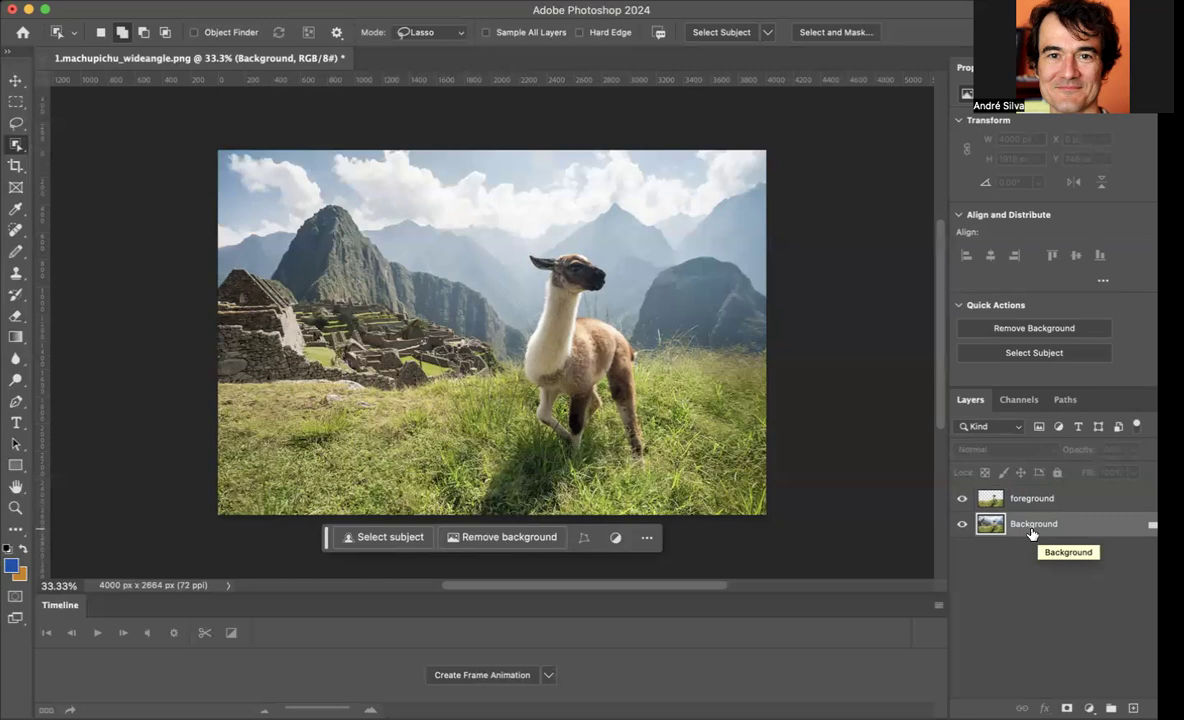
{"action": "left_click", "coordinate": [1036, 502]}
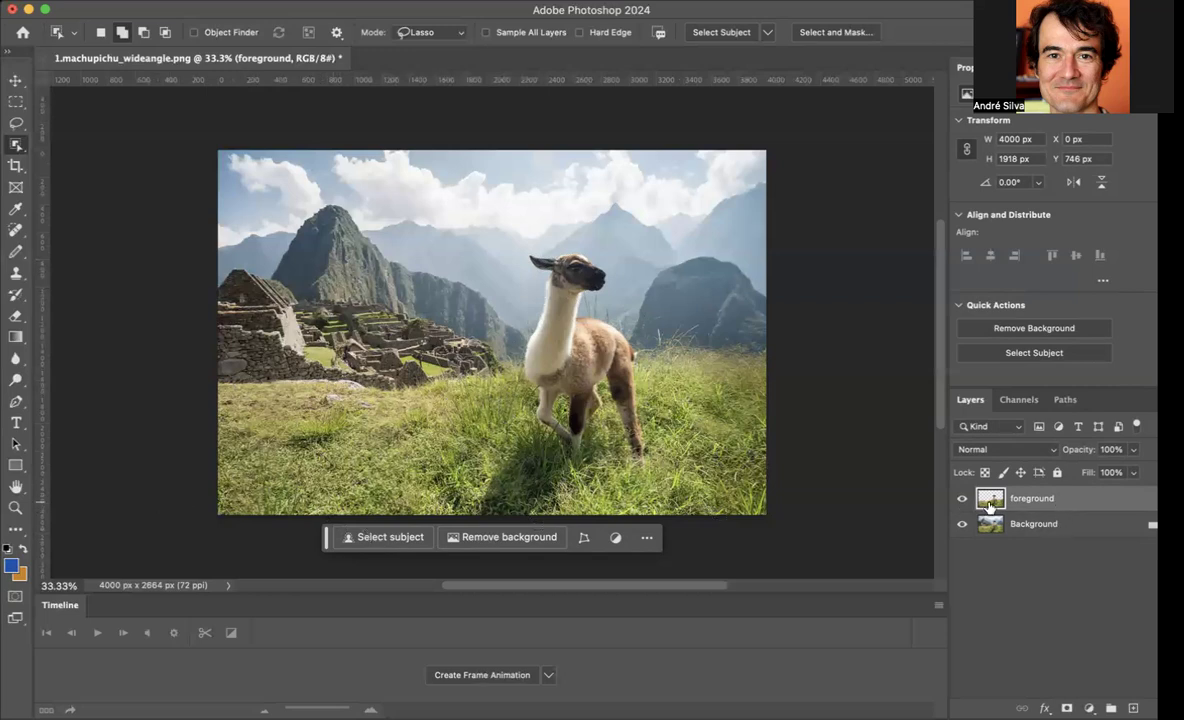
{"action": "left_click", "coordinate": [1040, 527]}
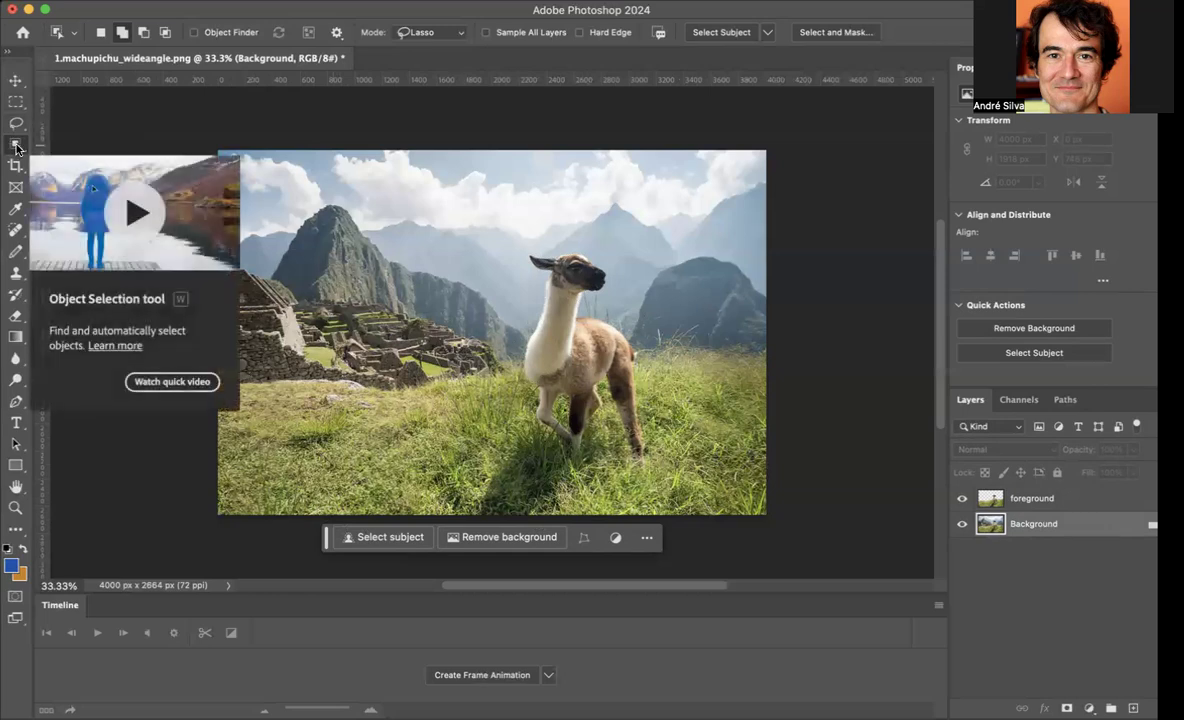
{"action": "left_click", "coordinate": [122, 36]}
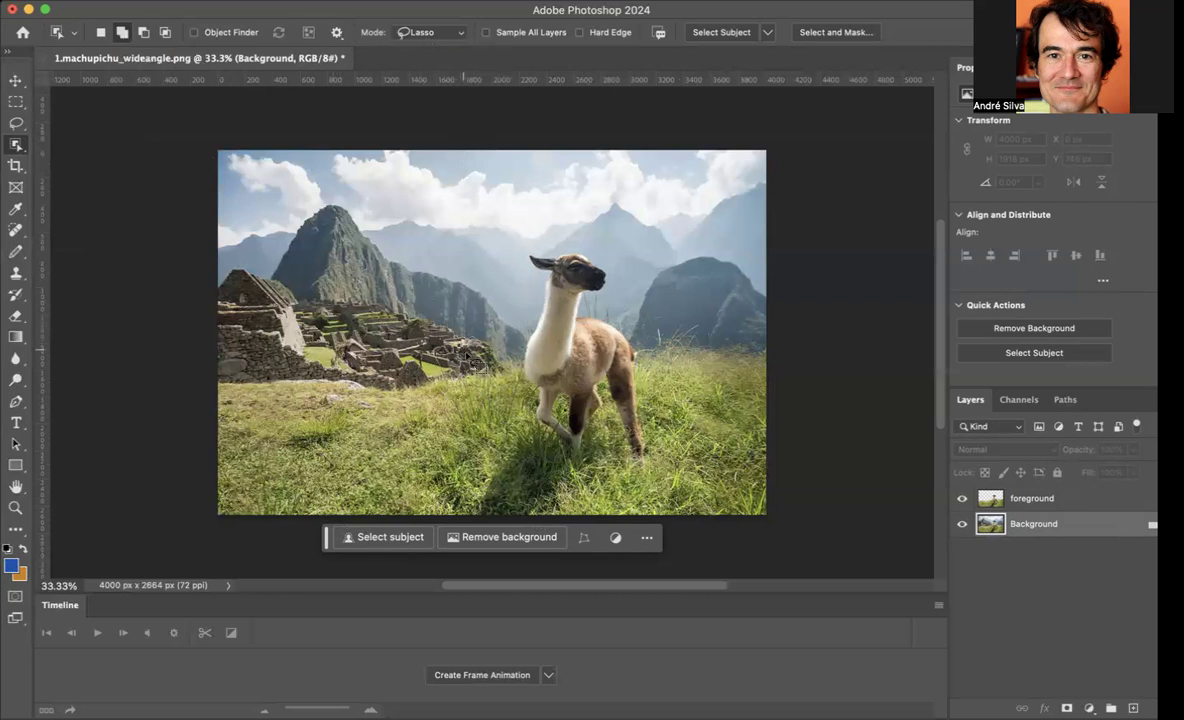
{"action": "left_click_drag", "start_coordinate": [484, 356], "coordinate": [458, 343]}
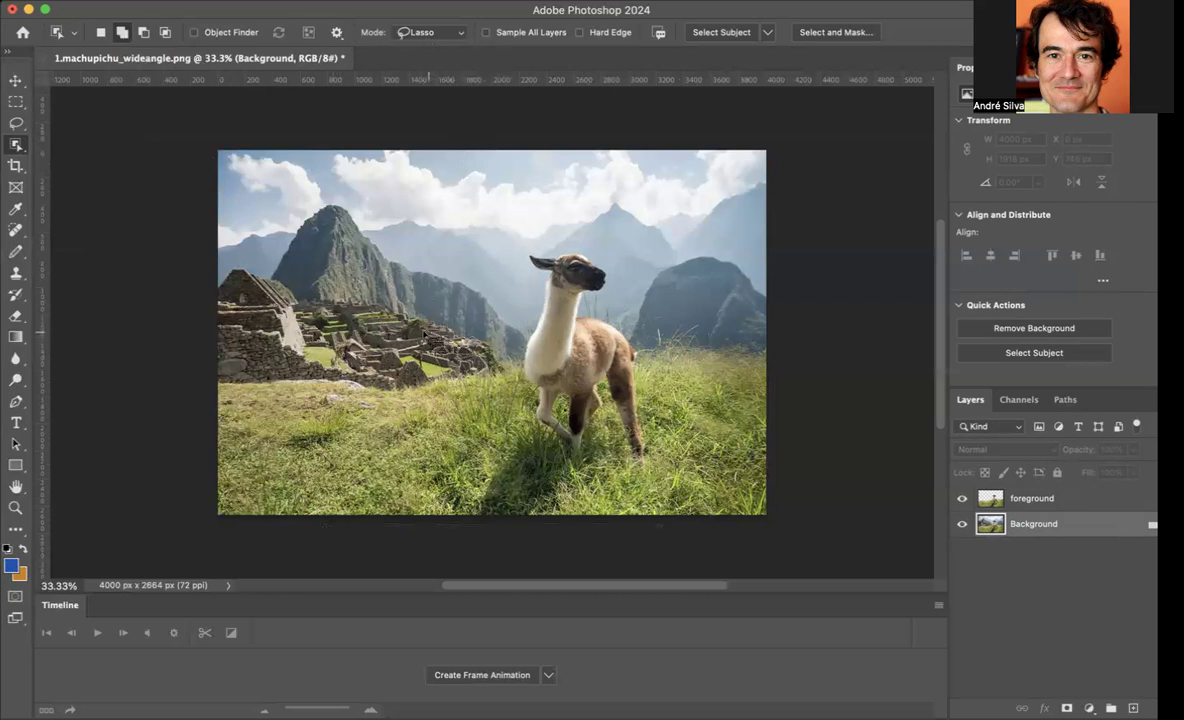
{"action": "mouse_move", "coordinate": [390, 324]}
{"action": "left_mouse_down"}
{"action": "mouse_move", "coordinate": [287, 303]}
{"action": "mouse_move", "coordinate": [253, 274]}
{"action": "mouse_move", "coordinate": [222, 307]}
{"action": "mouse_move", "coordinate": [217, 343]}
{"action": "mouse_move", "coordinate": [236, 373]}
{"action": "mouse_move", "coordinate": [398, 388]}
{"action": "mouse_move", "coordinate": [476, 357]}
{"action": "left_mouse_up"}
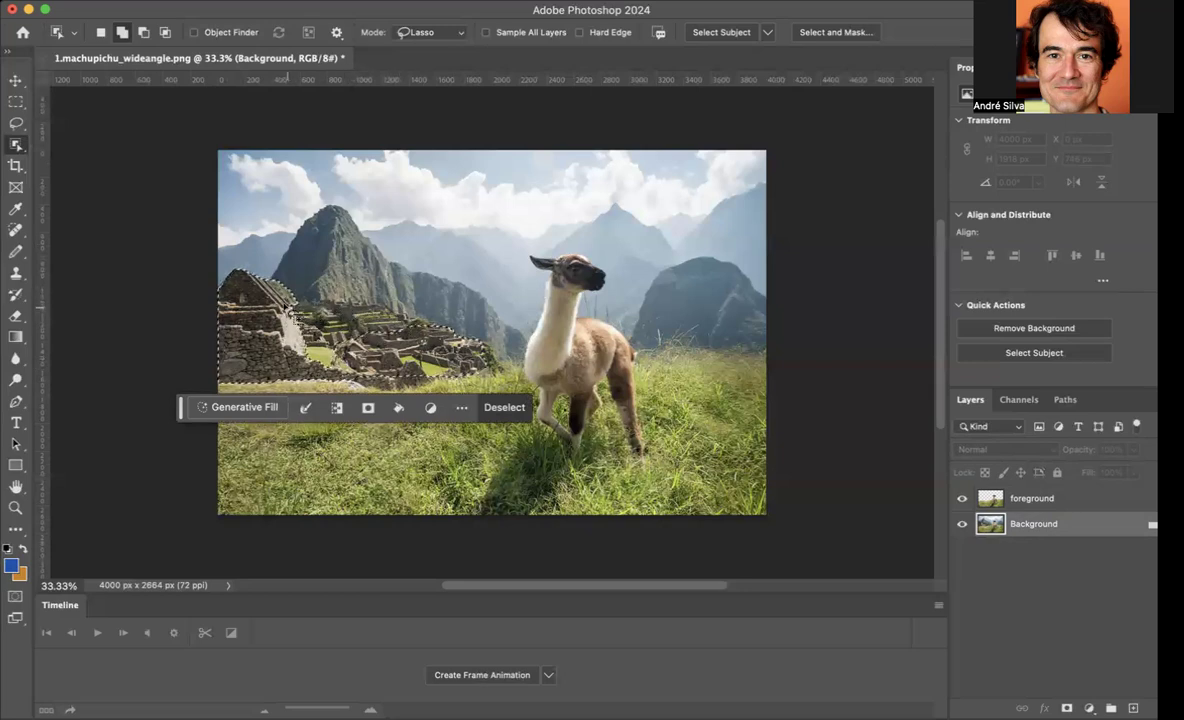
Step: Add the missed parts of the stone house and the upper terraces to the ruins selection
{"action": "mouse_move", "coordinate": [287, 304]}
{"action": "left_mouse_down"}
{"action": "mouse_move", "coordinate": [404, 322]}
{"action": "mouse_move", "coordinate": [428, 342]}
{"action": "mouse_move", "coordinate": [328, 375]}
{"action": "mouse_move", "coordinate": [270, 362]}
{"action": "mouse_move", "coordinate": [246, 340]}
{"action": "mouse_move", "coordinate": [254, 303]}
{"action": "left_mouse_up"}
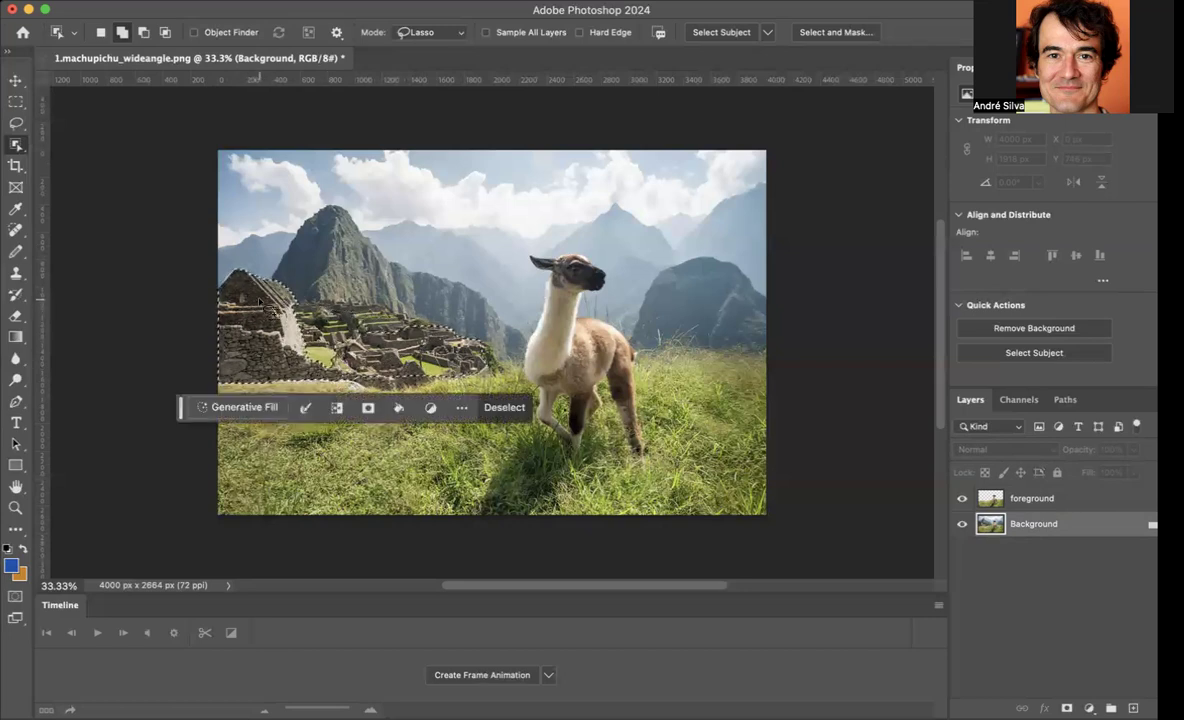
{"action": "mouse_move", "coordinate": [265, 293]}
{"action": "left_mouse_down"}
{"action": "mouse_move", "coordinate": [423, 324]}
{"action": "mouse_move", "coordinate": [473, 340]}
{"action": "mouse_move", "coordinate": [497, 366]}
{"action": "mouse_move", "coordinate": [368, 358]}
{"action": "mouse_move", "coordinate": [340, 387]}
{"action": "mouse_move", "coordinate": [320, 385]}
{"action": "mouse_move", "coordinate": [236, 349]}
{"action": "mouse_move", "coordinate": [280, 302]}
{"action": "left_mouse_up"}
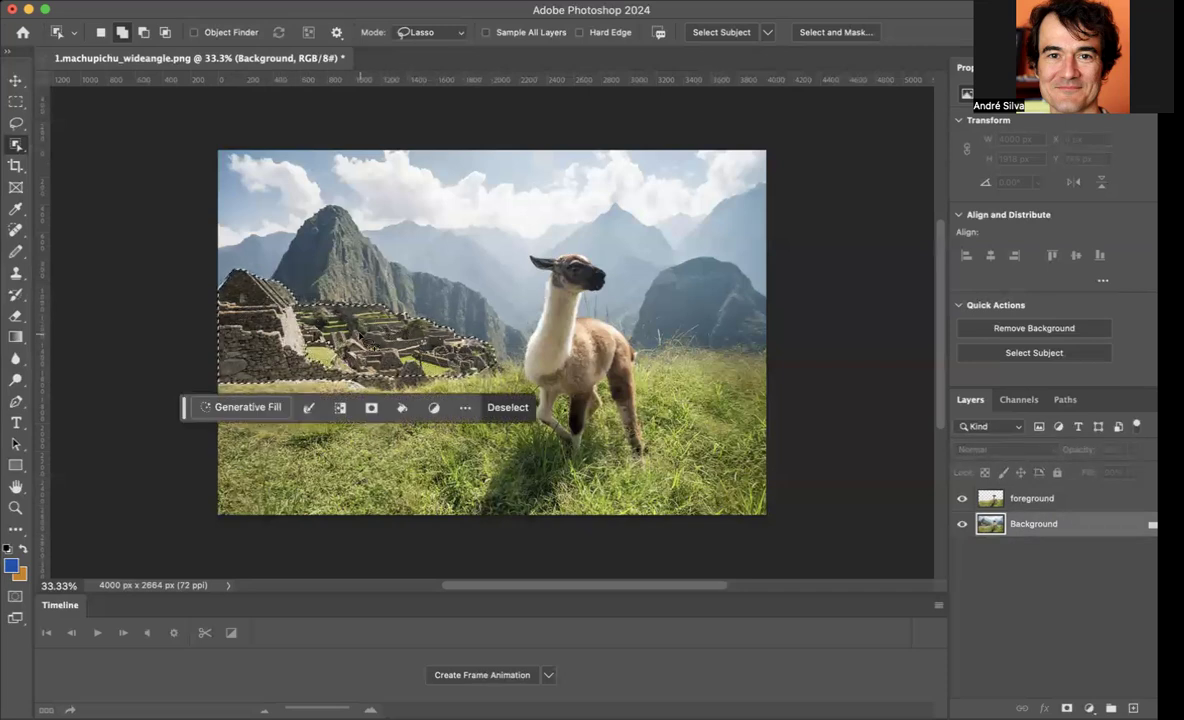
{"action": "key", "text": "super+j"}
{"action": "mouse_move", "coordinate": [292, 305]}
{"action": "left_mouse_down"}
{"action": "mouse_move", "coordinate": [265, 320]}
{"action": "mouse_move", "coordinate": [283, 360]}
{"action": "mouse_move", "coordinate": [355, 383]}
{"action": "mouse_move", "coordinate": [368, 332]}
{"action": "mouse_move", "coordinate": [342, 326]}
{"action": "left_mouse_up"}
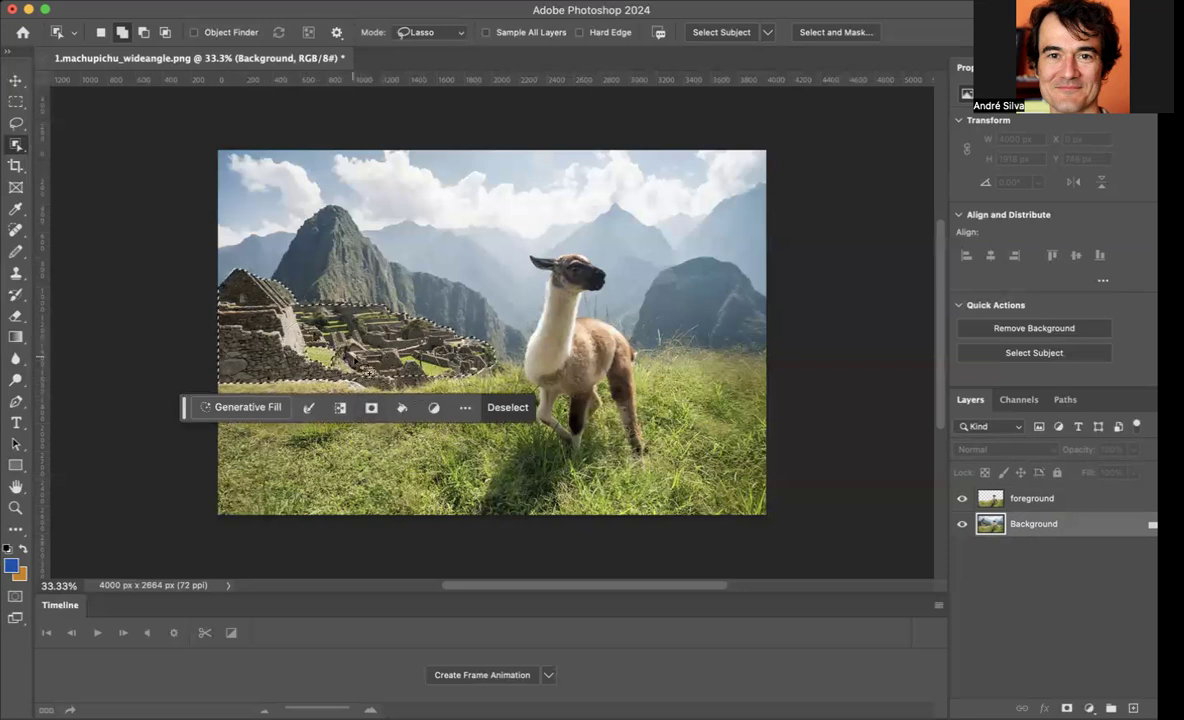
Step: Add the remaining gaps inside the ruins and along their upper and lower edges to the selection with the Lasso tool
{"action": "left_click", "coordinate": [16, 125]}
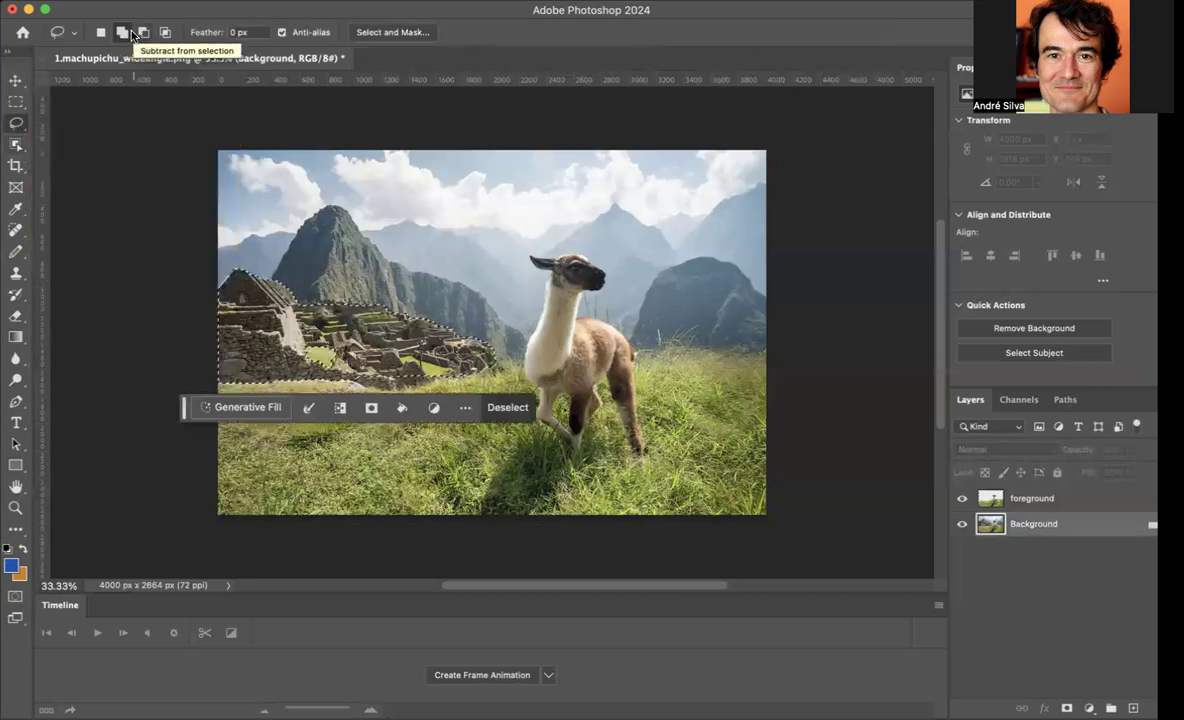
{"action": "mouse_move", "coordinate": [438, 328]}
{"action": "left_mouse_down"}
{"action": "mouse_move", "coordinate": [310, 306]}
{"action": "mouse_move", "coordinate": [286, 363]}
{"action": "left_mouse_up"}
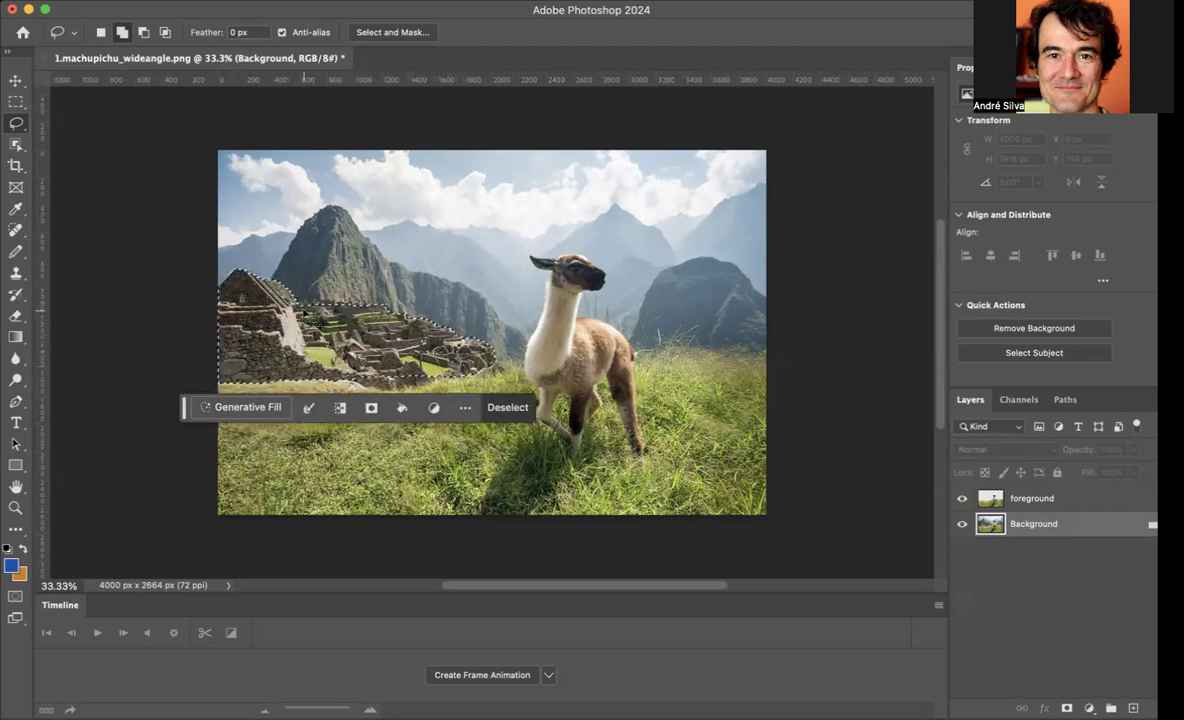
{"action": "left_click_drag", "start_coordinate": [297, 302], "coordinate": [341, 303]}
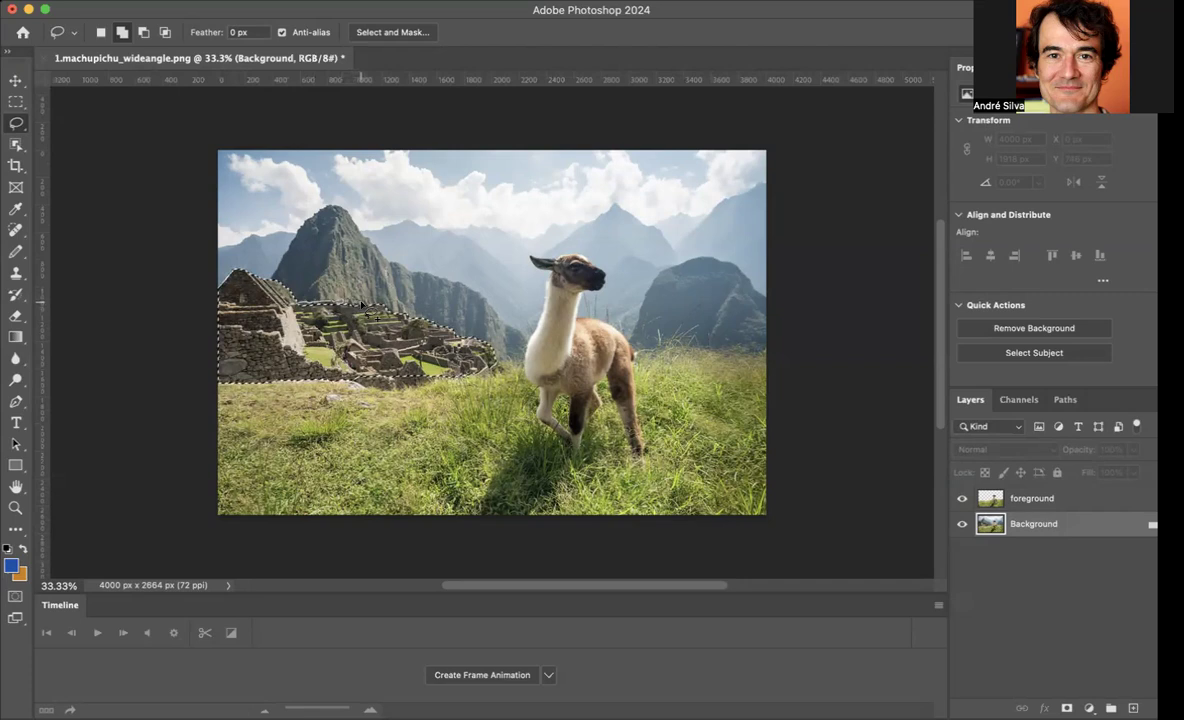
{"action": "left_click_drag", "start_coordinate": [361, 304], "coordinate": [296, 303]}
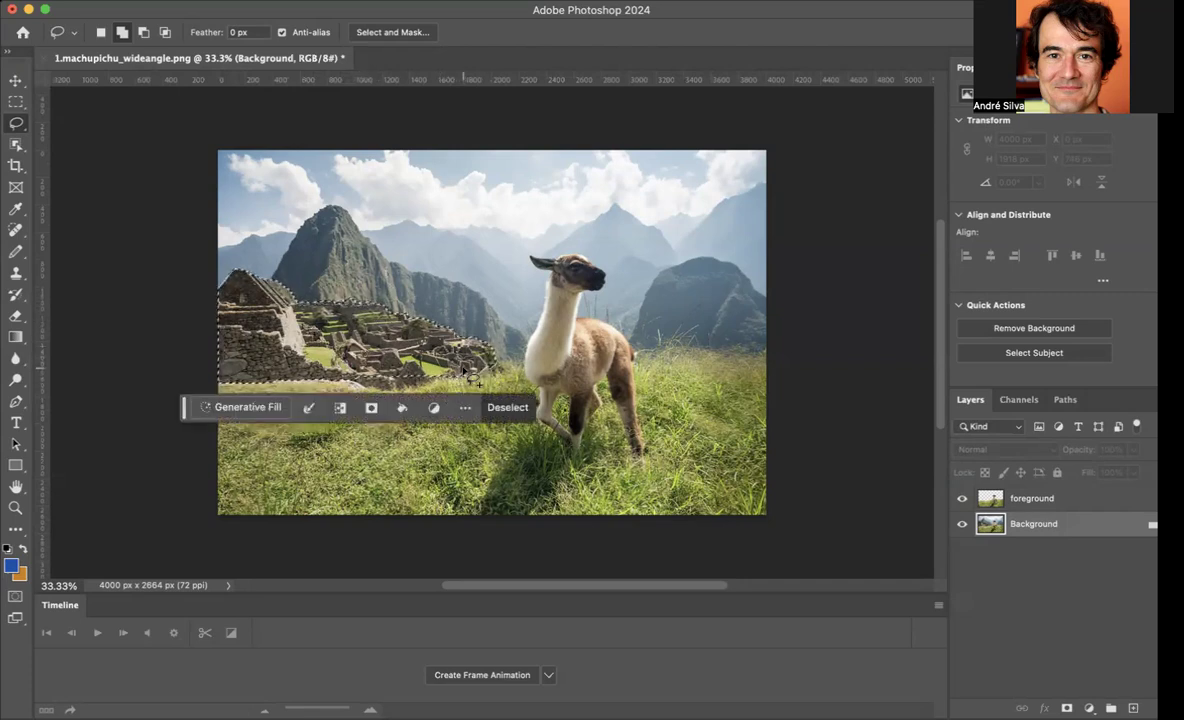
{"action": "mouse_move", "coordinate": [466, 374]}
{"action": "left_mouse_down"}
{"action": "mouse_move", "coordinate": [494, 375]}
{"action": "mouse_move", "coordinate": [495, 363]}
{"action": "mouse_move", "coordinate": [446, 334]}
{"action": "mouse_move", "coordinate": [425, 345]}
{"action": "mouse_move", "coordinate": [446, 368]}
{"action": "left_mouse_up"}
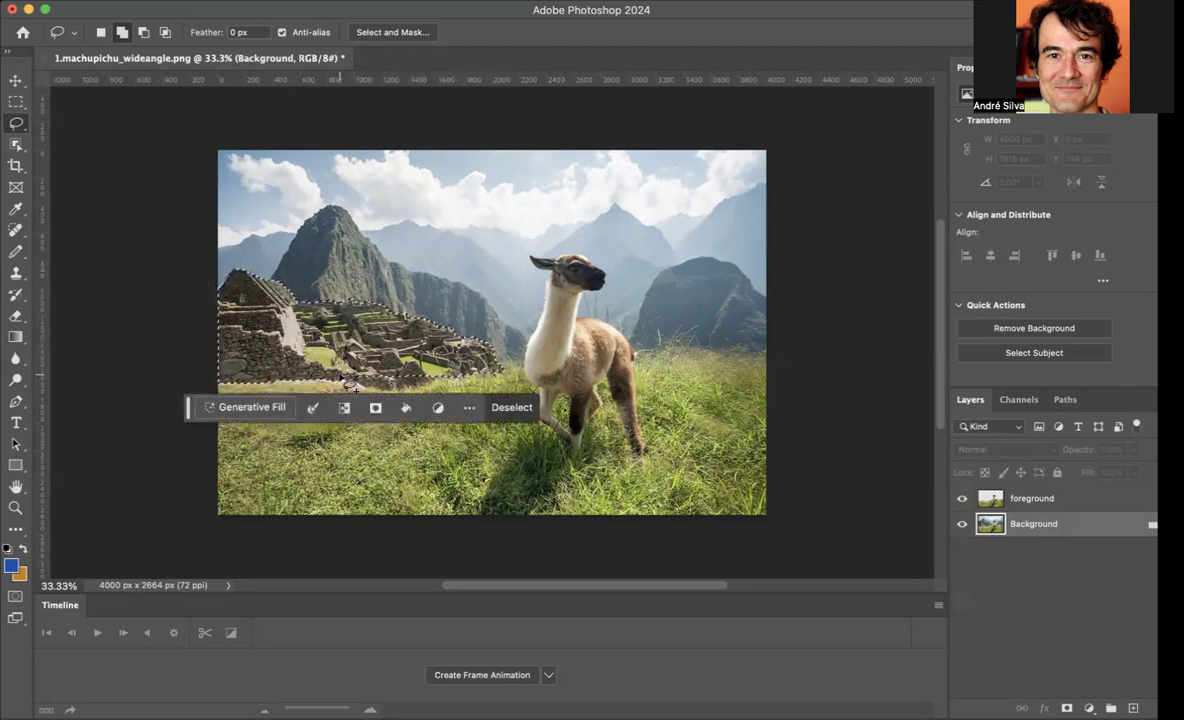
{"action": "mouse_move", "coordinate": [325, 358]}
{"action": "left_mouse_down"}
{"action": "mouse_move", "coordinate": [383, 398]}
{"action": "mouse_move", "coordinate": [418, 401]}
{"action": "mouse_move", "coordinate": [463, 379]}
{"action": "left_mouse_up"}
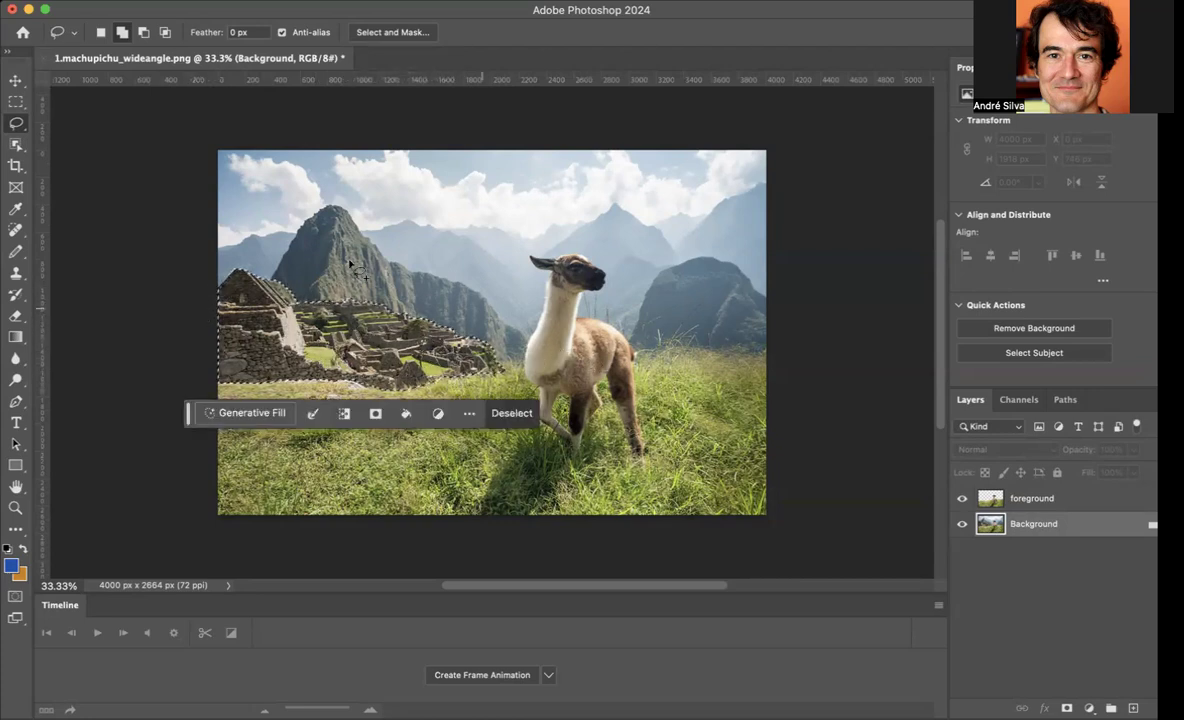
Step: Copy the selected ruins to a new layer named dwellings and hide the foreground and Background layers
{"action": "key", "text": "ctrl+j"}
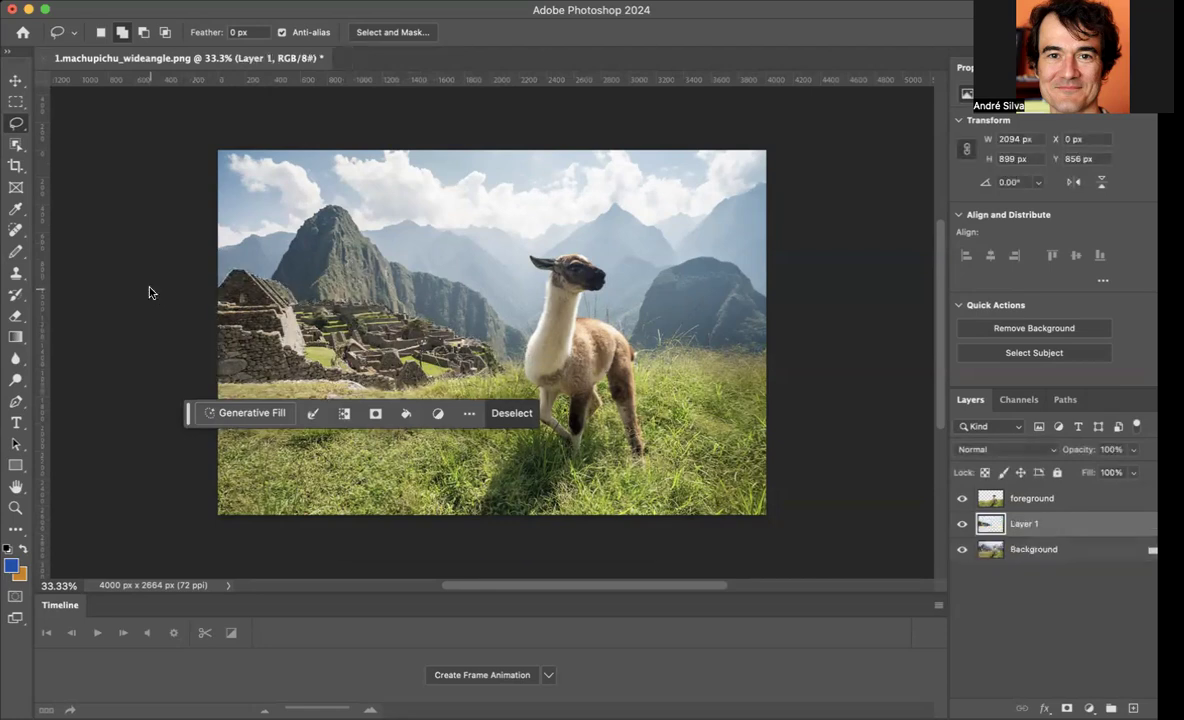
{"action": "left_click", "coordinate": [963, 551]}
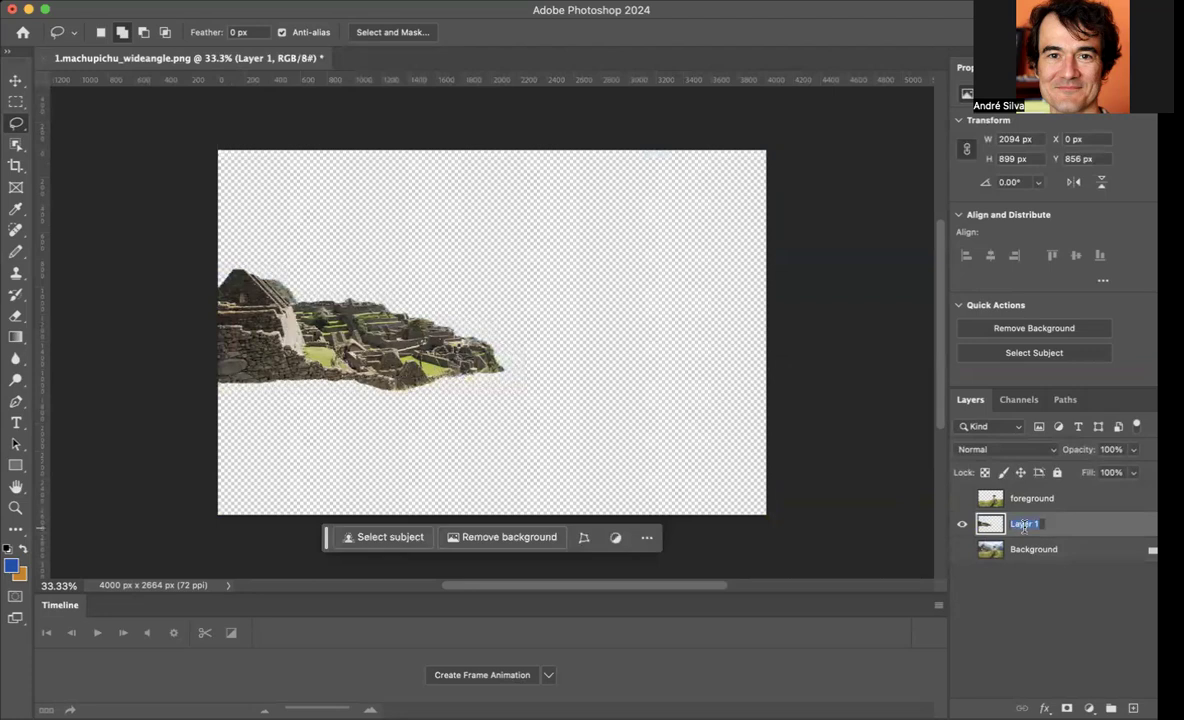
{"action": "type", "text": "m"}
{"action": "key", "text": "Return"}
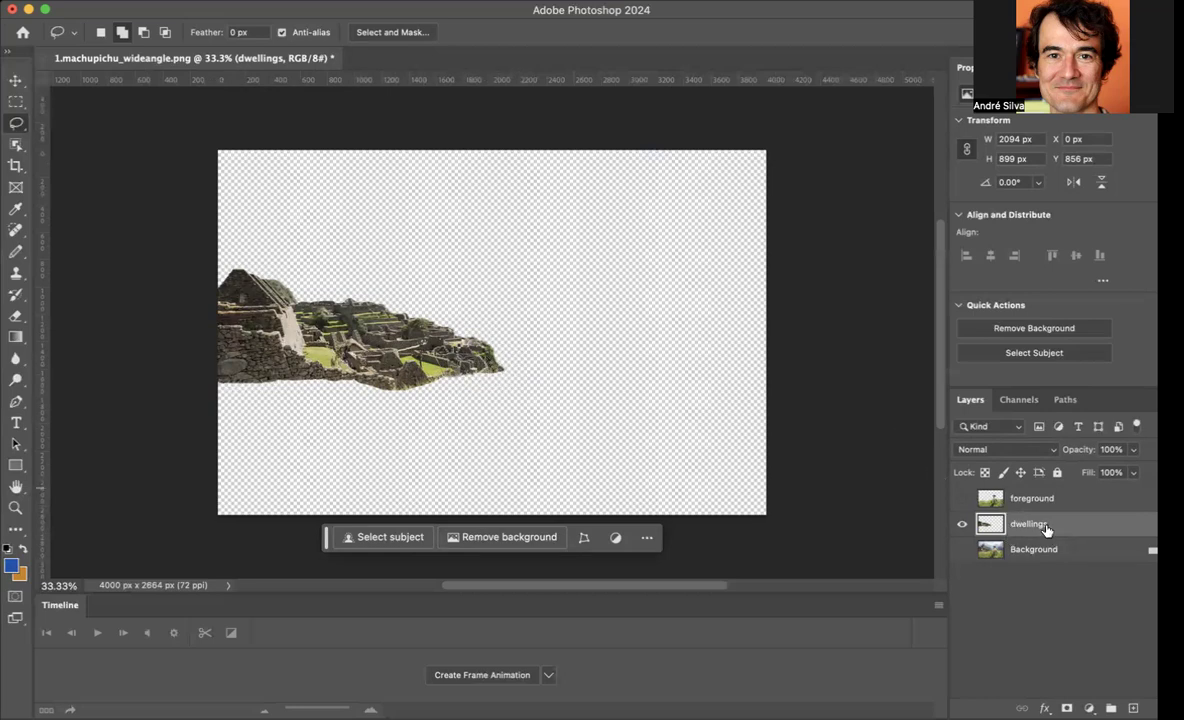
Step: Extend the ruins downward on the dwellings layer by lassoing their lower edge plus the empty area below and filling it Content-Aware
{"action": "left_click", "coordinate": [497, 370]}
{"action": "mouse_move", "coordinate": [500, 371]}
{"action": "left_mouse_down"}
{"action": "mouse_move", "coordinate": [541, 383]}
{"action": "mouse_move", "coordinate": [586, 423]}
{"action": "mouse_move", "coordinate": [352, 453]}
{"action": "mouse_move", "coordinate": [203, 447]}
{"action": "mouse_move", "coordinate": [178, 428]}
{"action": "mouse_move", "coordinate": [168, 358]}
{"action": "mouse_move", "coordinate": [180, 345]}
{"action": "mouse_move", "coordinate": [207, 362]}
{"action": "mouse_move", "coordinate": [494, 368]}
{"action": "left_mouse_up"}
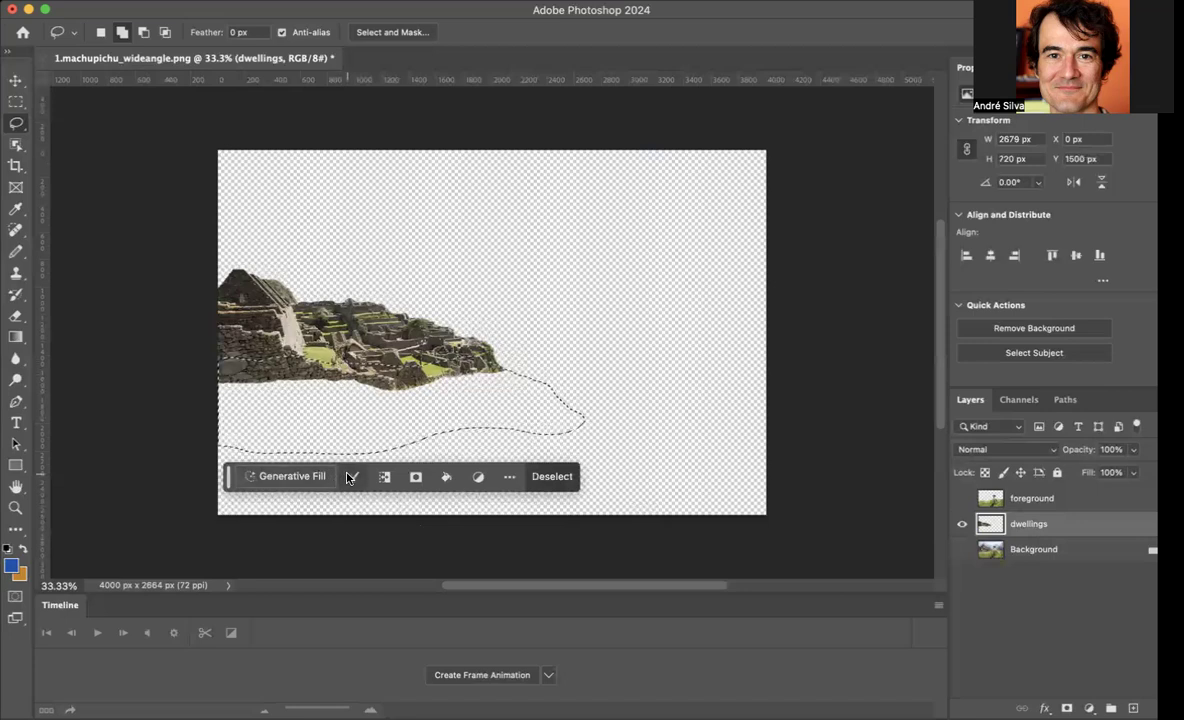
{"action": "left_click", "coordinate": [447, 478]}
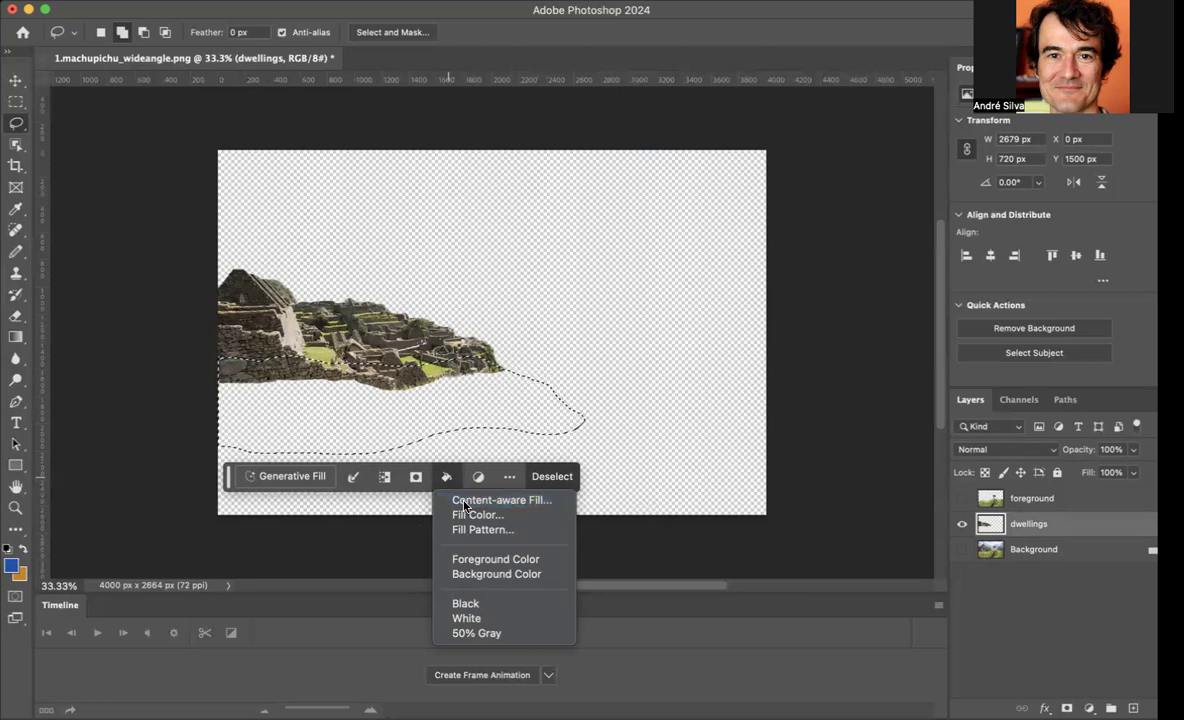
{"action": "left_click", "coordinate": [465, 503]}
{"action": "left_click_drag", "start_coordinate": [531, 245], "coordinate": [708, 347]}
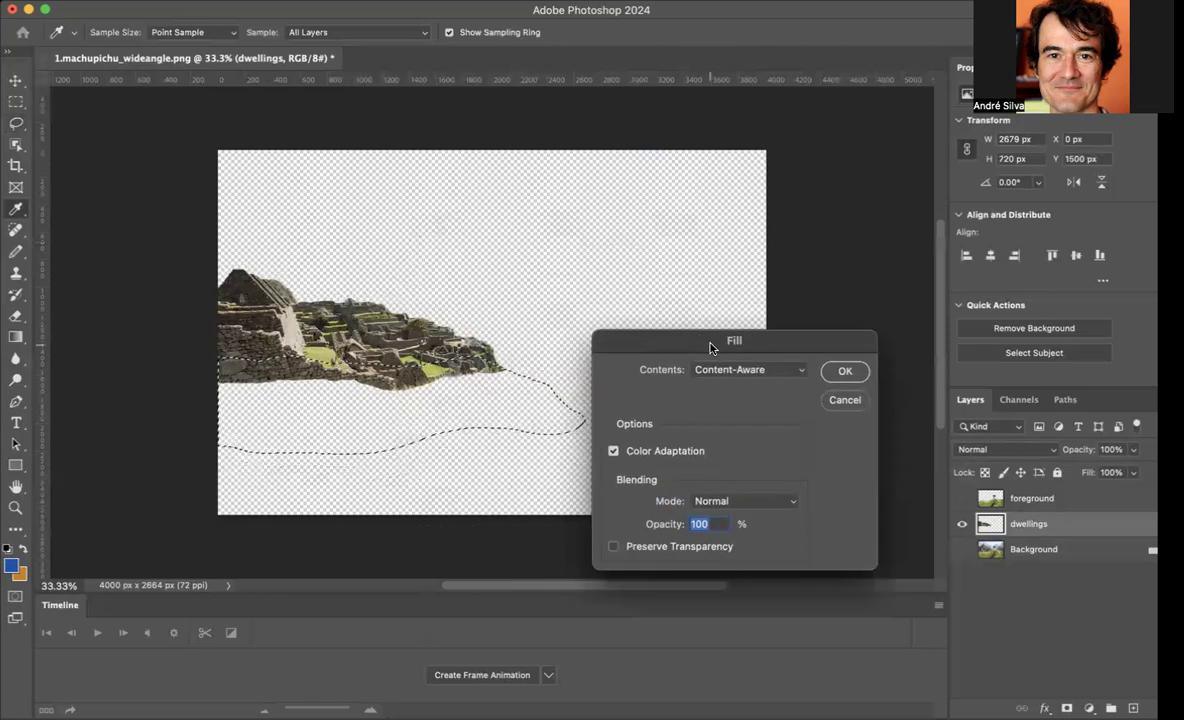
{"action": "left_click", "coordinate": [845, 372]}
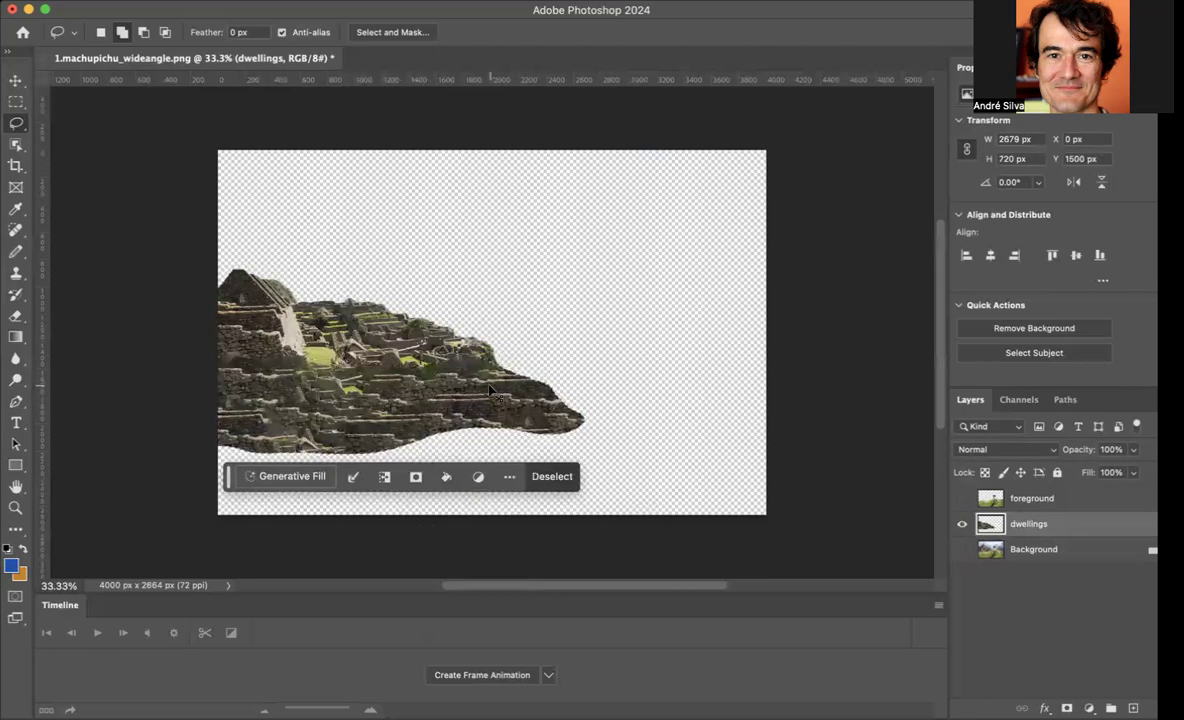
{"action": "key", "text": "cmd+d"}
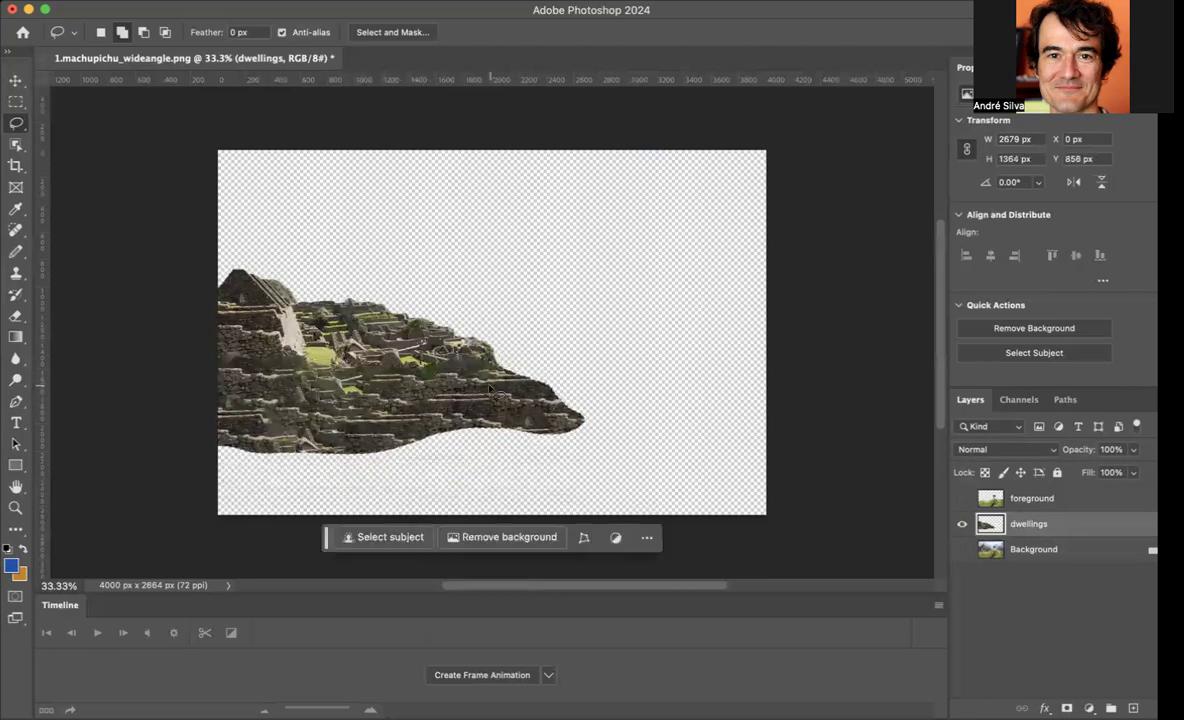
Step: Check the extended ruins against the foreground and Background layers, leaving only the Background layer visible and selected
{"action": "left_click", "coordinate": [961, 553]}
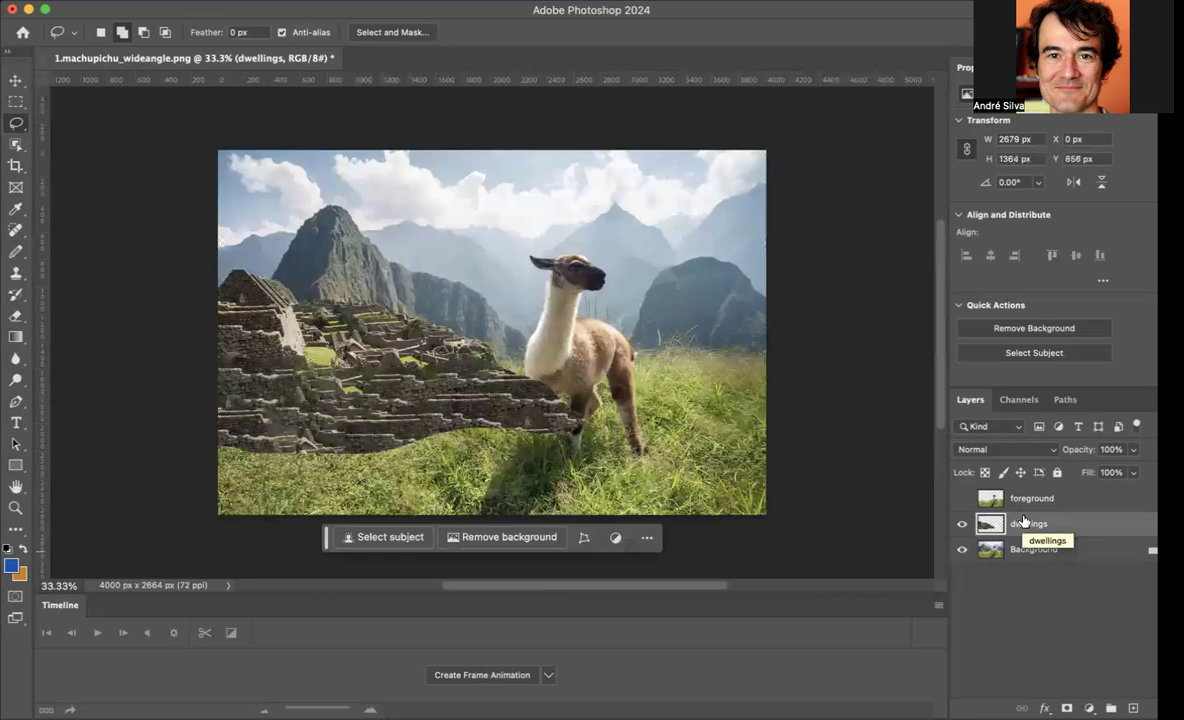
{"action": "left_click", "coordinate": [962, 498]}
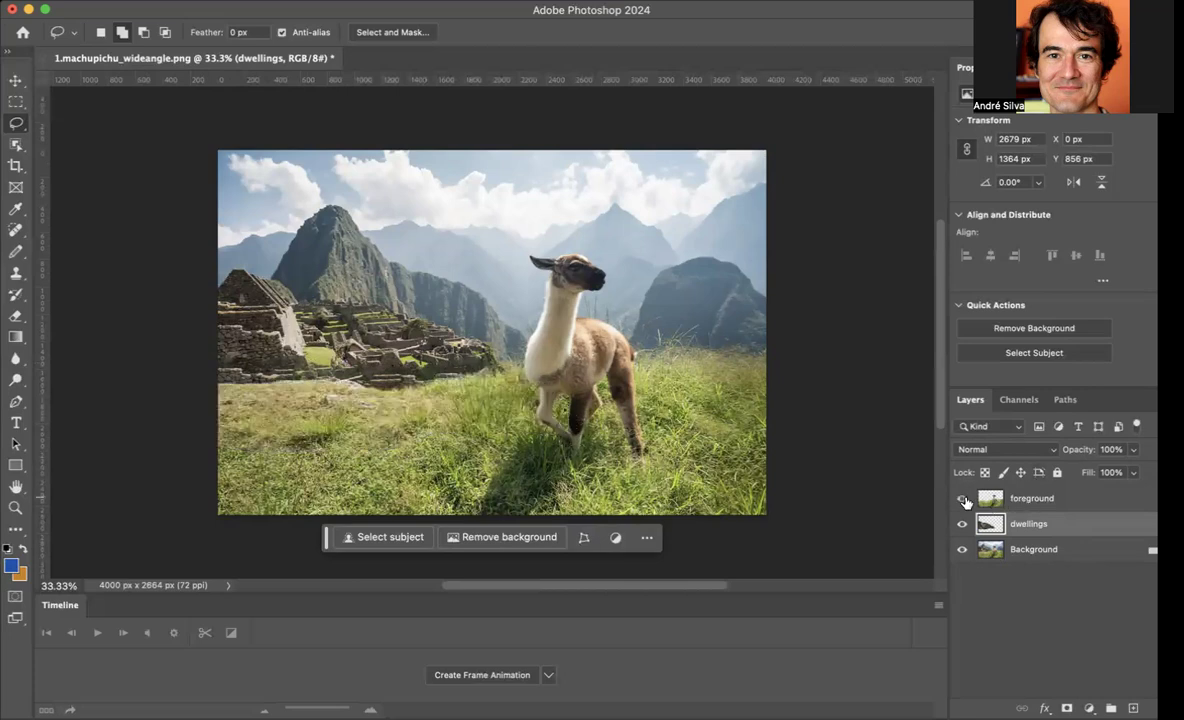
{"action": "left_click", "coordinate": [1049, 499]}
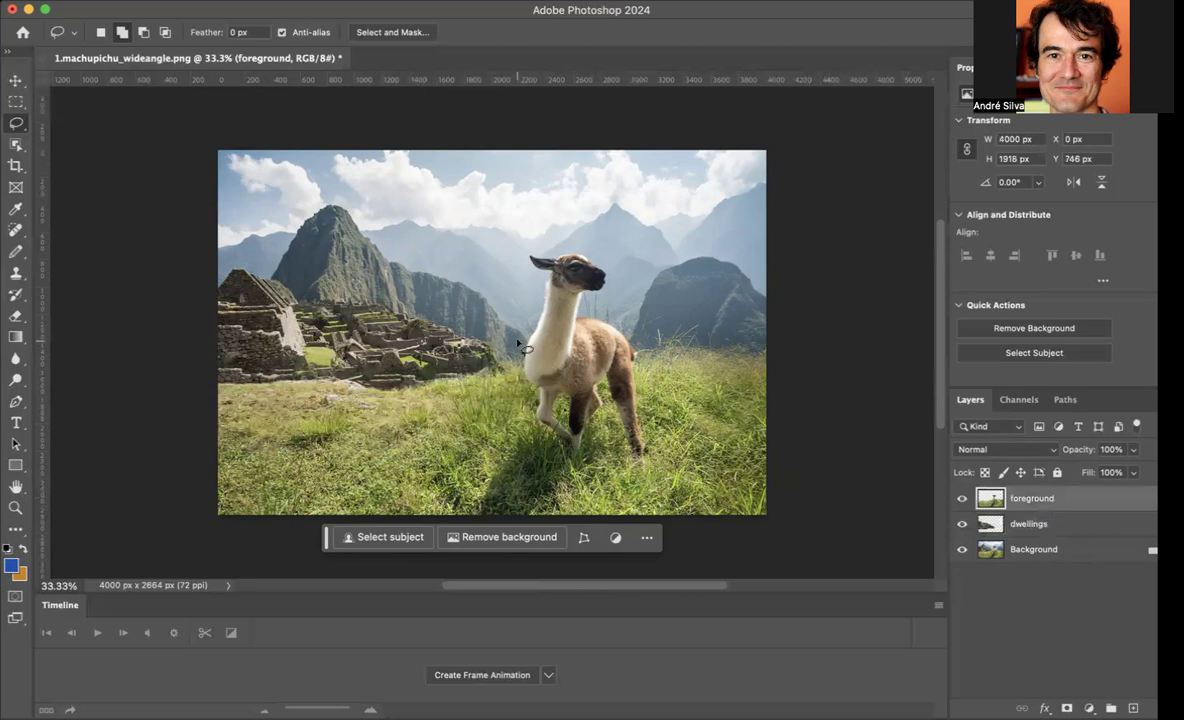
{"action": "left_click", "coordinate": [962, 498]}
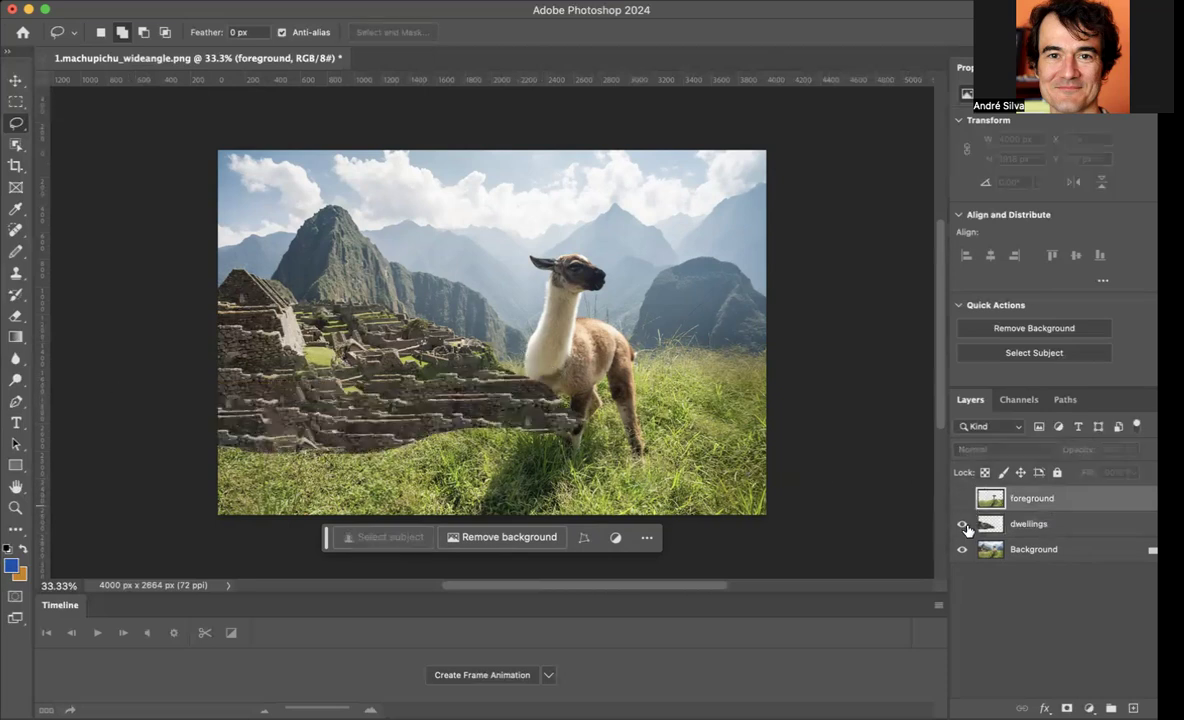
{"action": "left_click", "coordinate": [962, 524]}
{"action": "left_click", "coordinate": [1024, 552]}
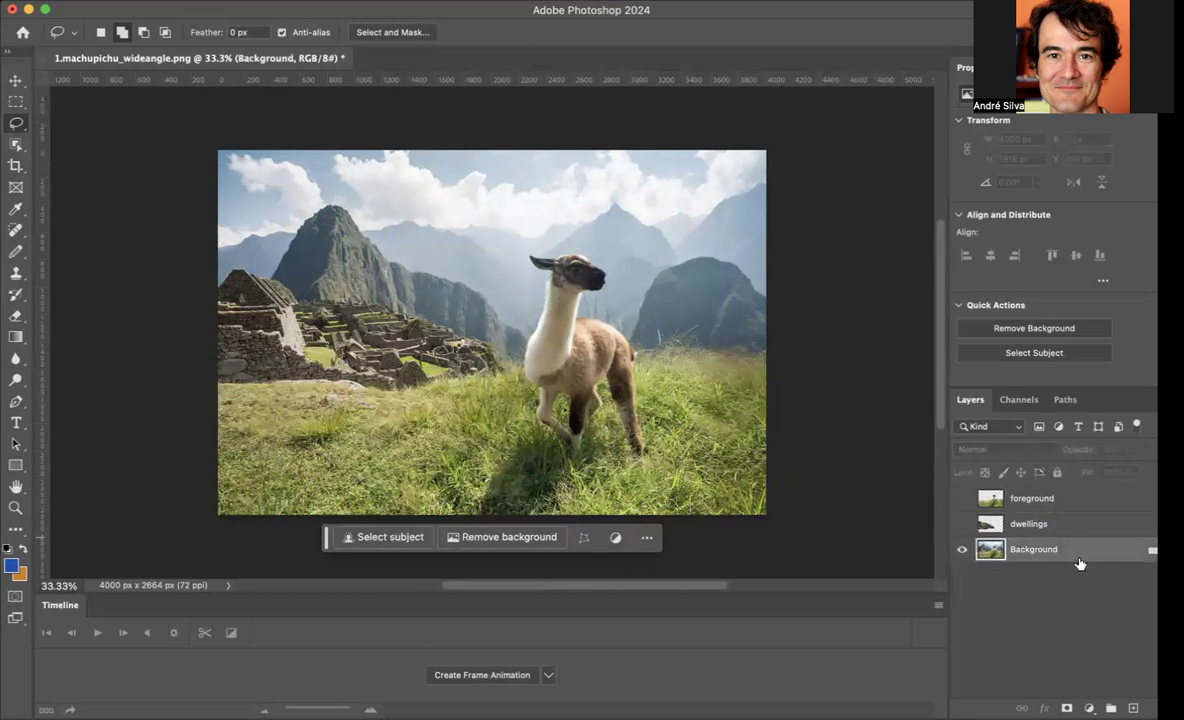
{"action": "left_click", "coordinate": [523, 344]}
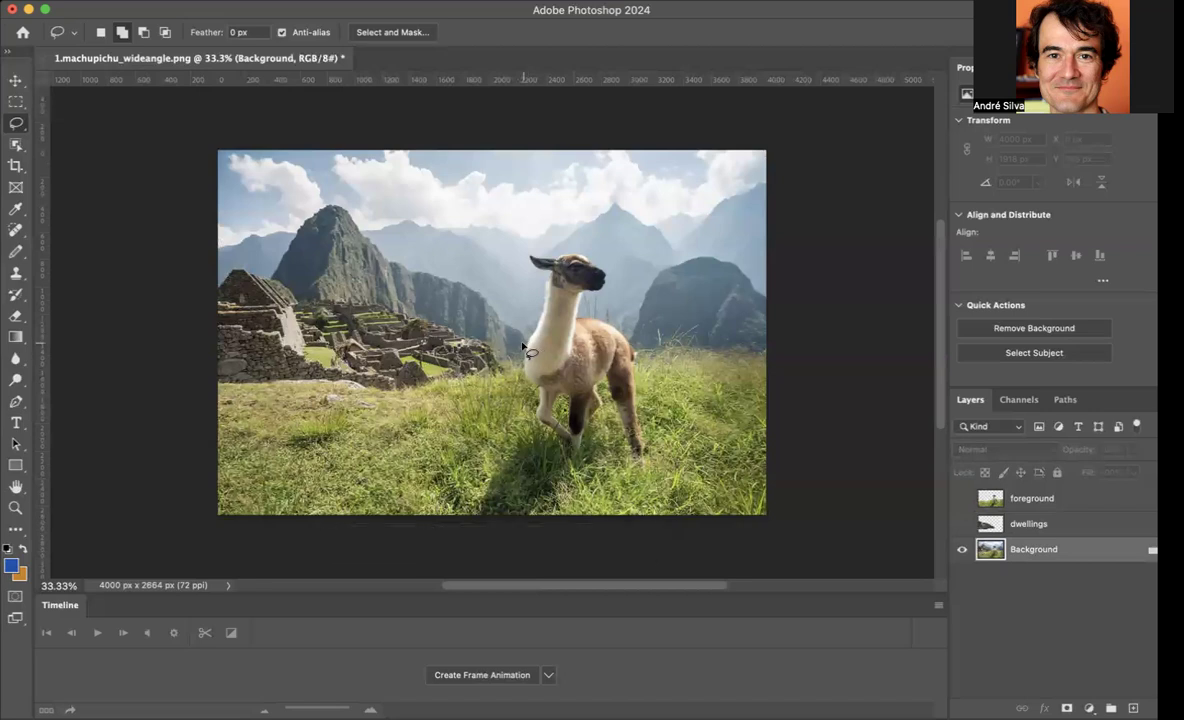
{"action": "mouse_move", "coordinate": [517, 342]}
{"action": "left_mouse_down"}
{"action": "mouse_move", "coordinate": [441, 287]}
{"action": "mouse_move", "coordinate": [387, 272]}
{"action": "mouse_move", "coordinate": [333, 217]}
{"action": "mouse_move", "coordinate": [287, 270]}
{"action": "mouse_move", "coordinate": [302, 292]}
{"action": "mouse_move", "coordinate": [386, 293]}
{"action": "mouse_move", "coordinate": [520, 345]}
{"action": "left_mouse_up"}
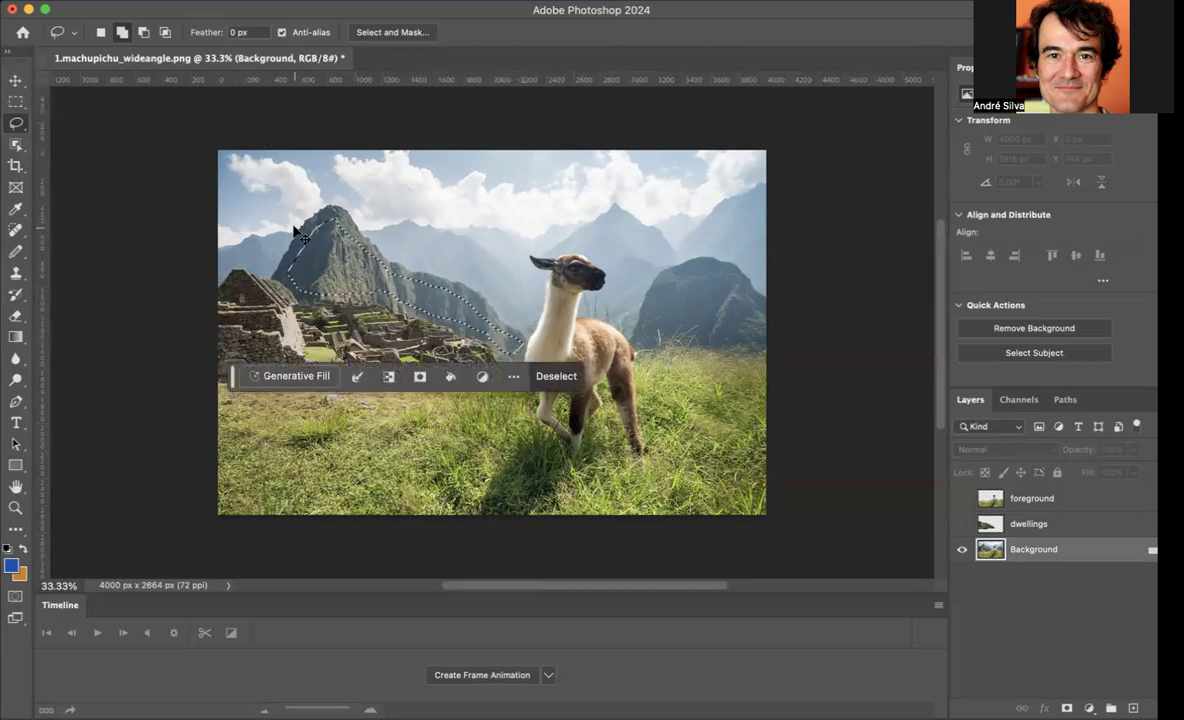
{"action": "key", "text": "super+d"}
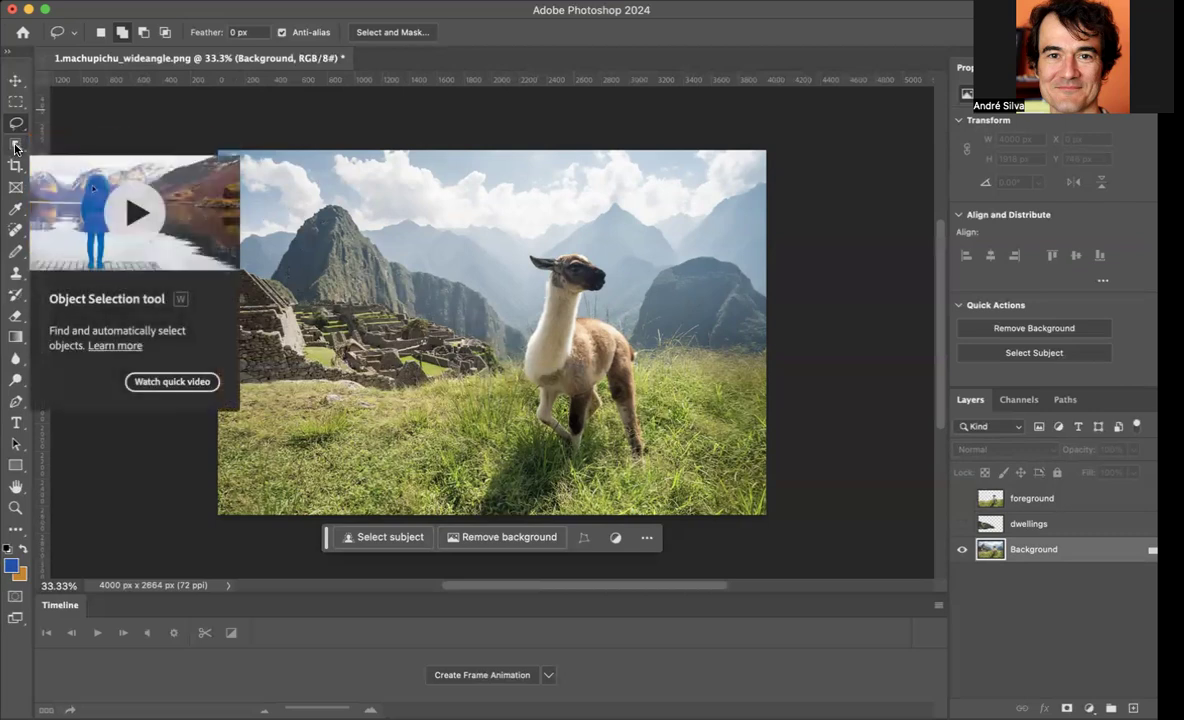
Step: Select the dark mountain and ridge behind the ruins on the Background layer with the Object Selection tool in Lasso mode
{"action": "left_click", "coordinate": [15, 147]}
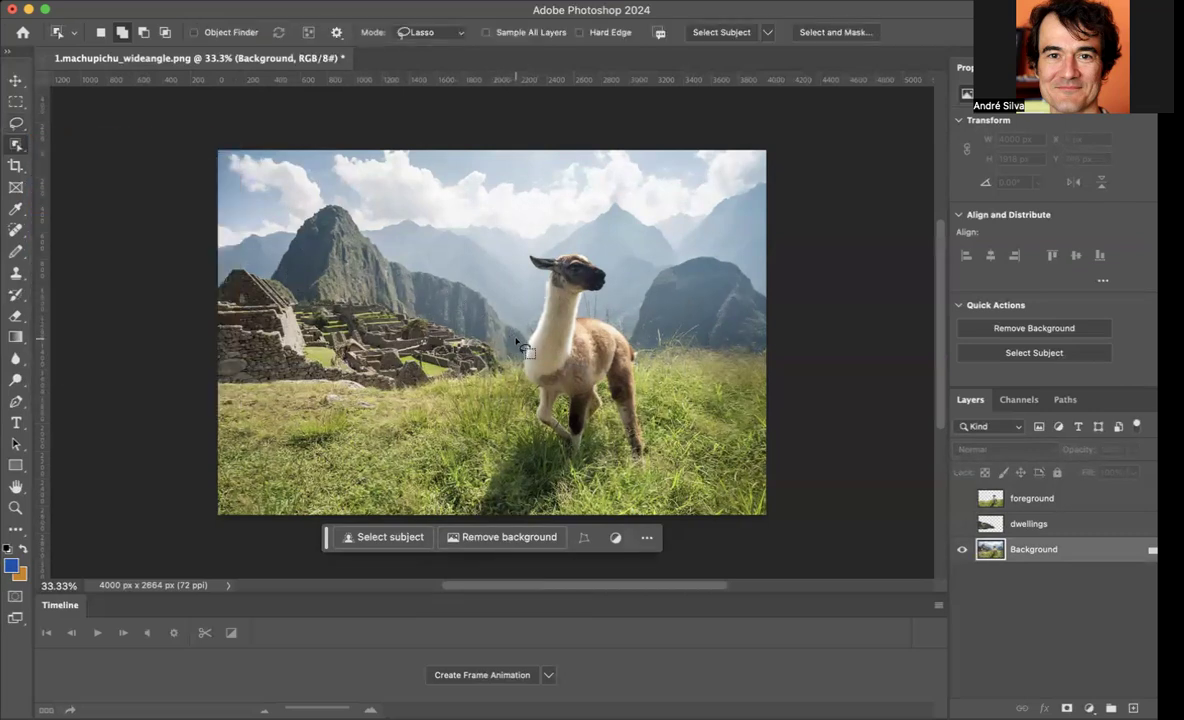
{"action": "left_click_drag", "start_coordinate": [518, 343], "coordinate": [328, 224]}
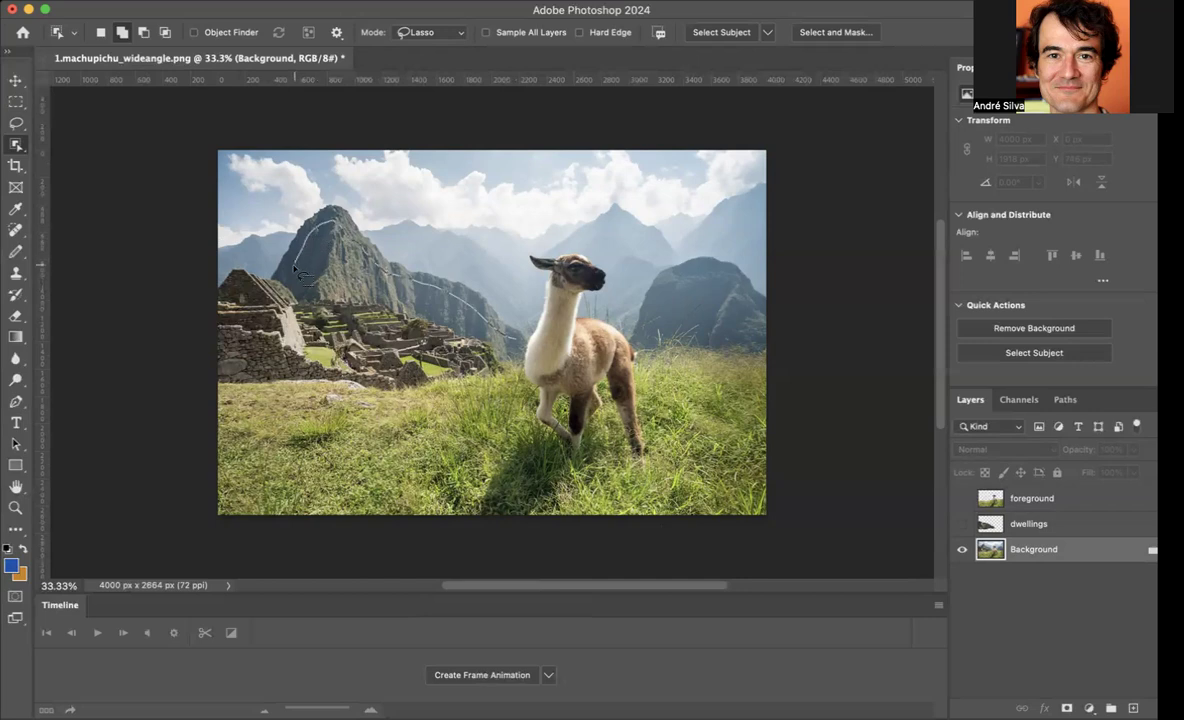
{"action": "left_click_drag", "start_coordinate": [306, 296], "coordinate": [346, 299]}
{"action": "left_click_drag", "start_coordinate": [431, 306], "coordinate": [524, 340]}
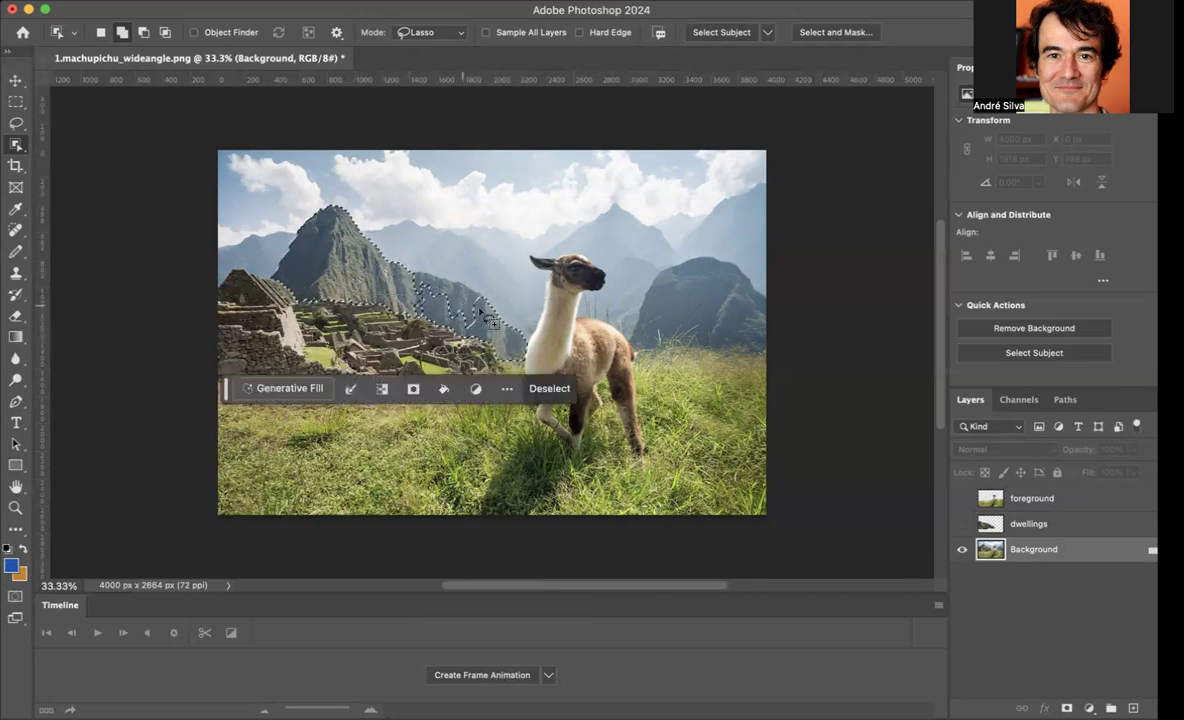
{"action": "mouse_move", "coordinate": [482, 301]}
{"action": "left_mouse_down"}
{"action": "mouse_move", "coordinate": [350, 258]}
{"action": "mouse_move", "coordinate": [418, 314]}
{"action": "mouse_move", "coordinate": [502, 344]}
{"action": "mouse_move", "coordinate": [490, 340]}
{"action": "left_mouse_up"}
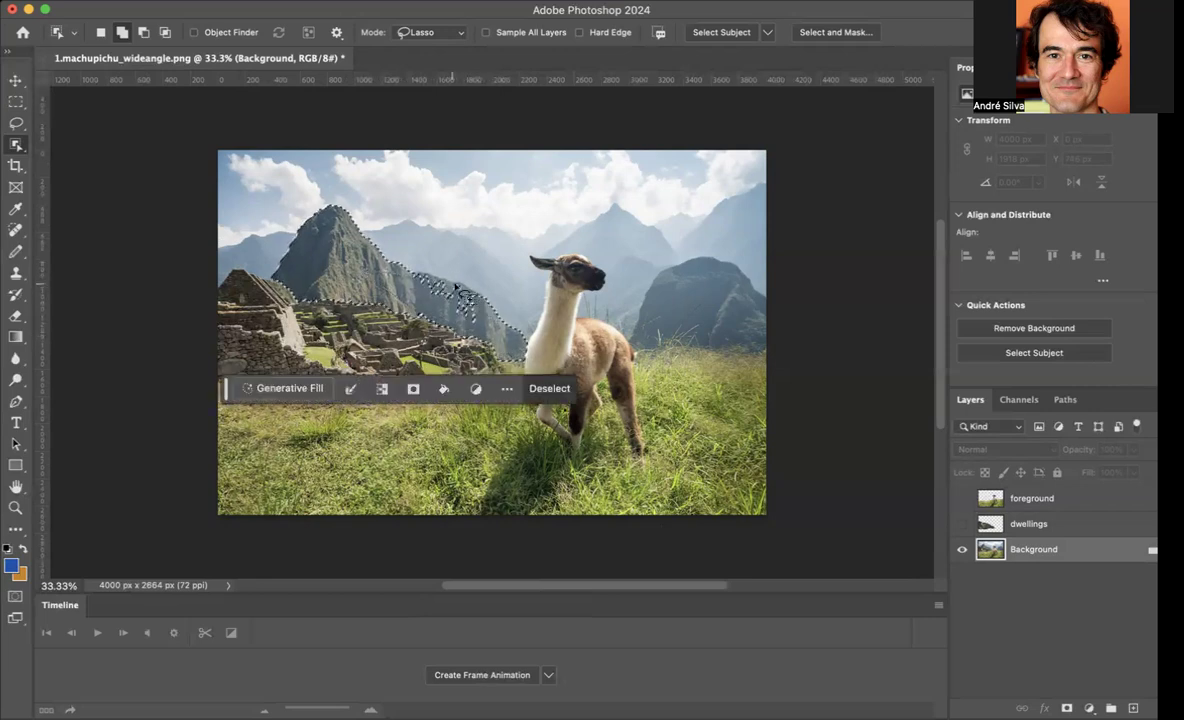
Step: Add the gaps left inside the ridge beside the llama to the mountain selection with the Lasso tool
{"action": "left_click", "coordinate": [14, 124]}
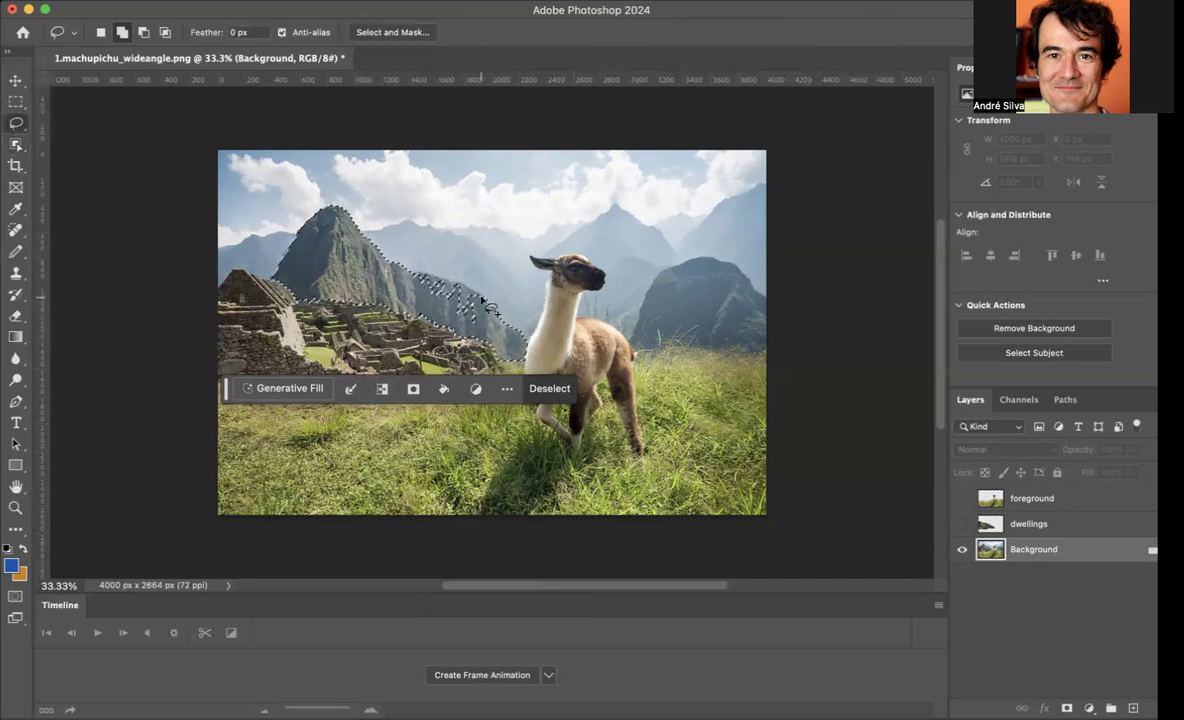
{"action": "mouse_move", "coordinate": [481, 299]}
{"action": "left_mouse_down"}
{"action": "mouse_move", "coordinate": [409, 272]}
{"action": "mouse_move", "coordinate": [404, 286]}
{"action": "mouse_move", "coordinate": [468, 330]}
{"action": "left_mouse_up"}
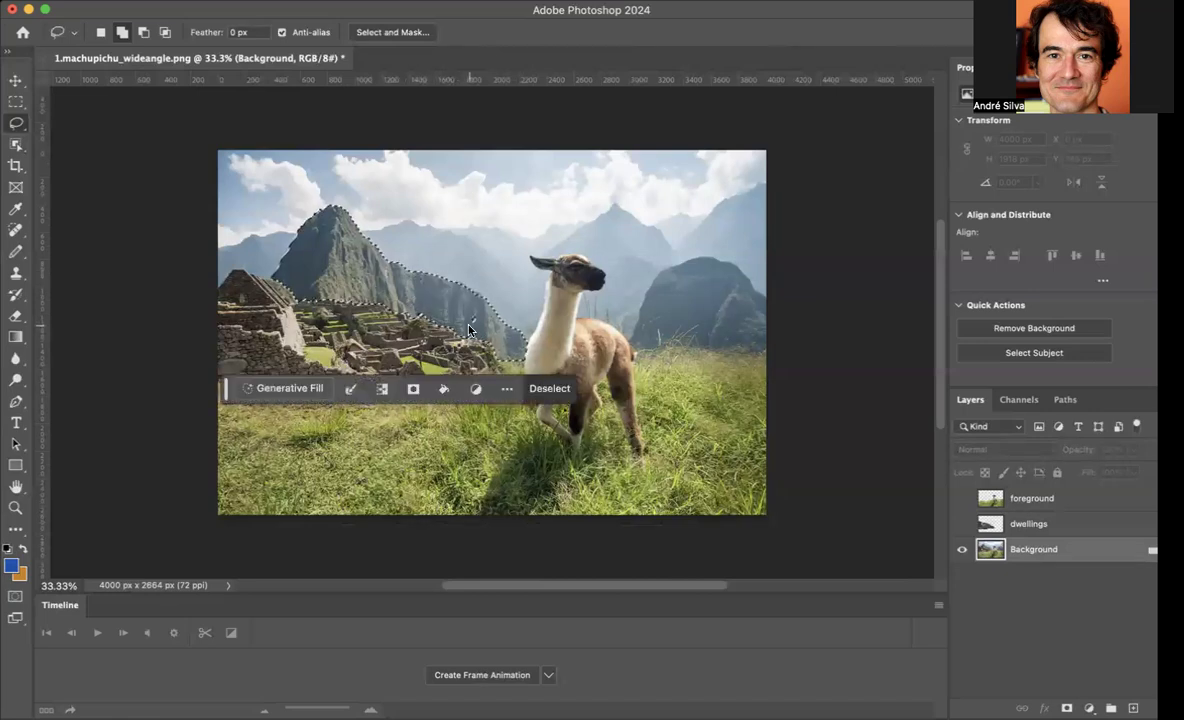
{"action": "left_click", "coordinate": [16, 123]}
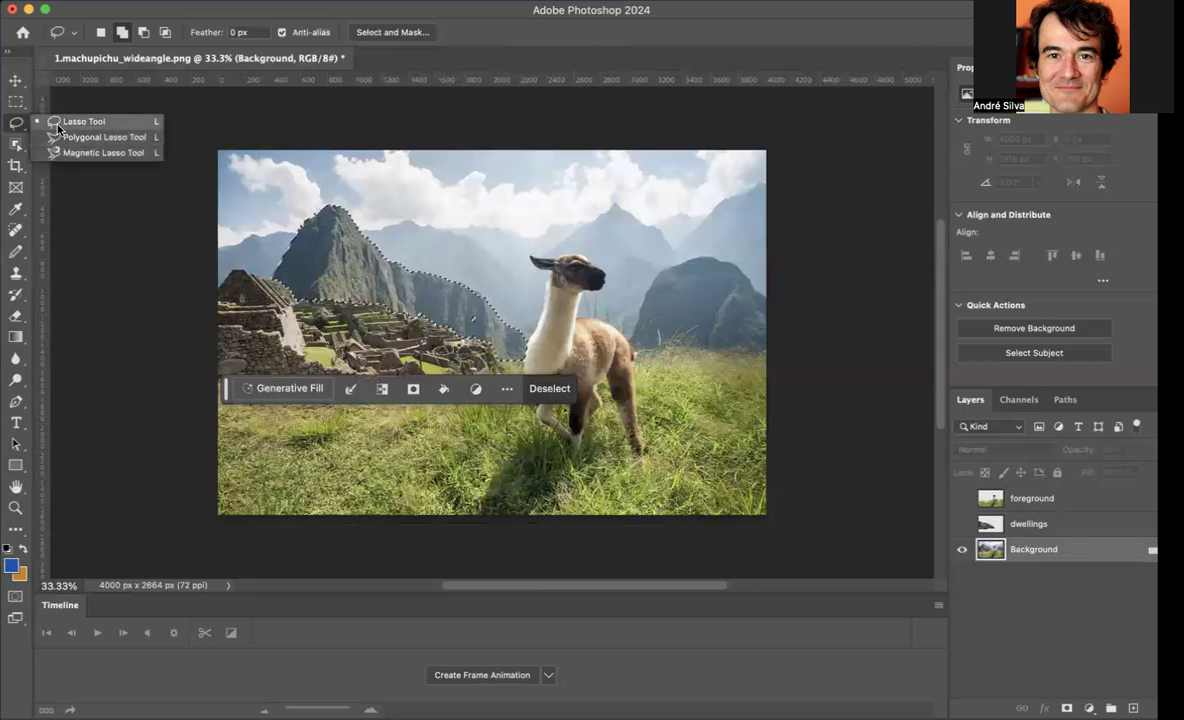
{"action": "left_click", "coordinate": [60, 121]}
{"action": "mouse_move", "coordinate": [485, 312]}
{"action": "left_mouse_down"}
{"action": "mouse_move", "coordinate": [460, 306]}
{"action": "mouse_move", "coordinate": [465, 334]}
{"action": "mouse_move", "coordinate": [484, 316]}
{"action": "left_mouse_up"}
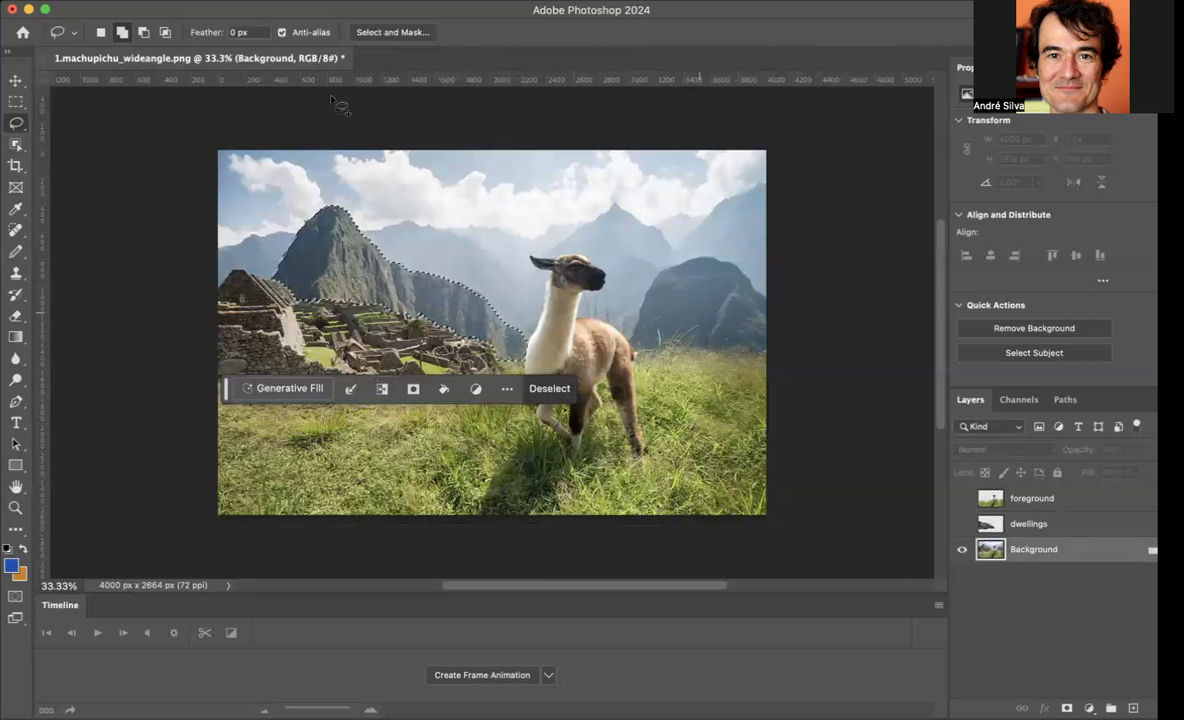
Step: Add the rounded hill behind the llama to the selection with the Object Selection tool and complete its lower edge with the Lasso
{"action": "left_click", "coordinate": [15, 144]}
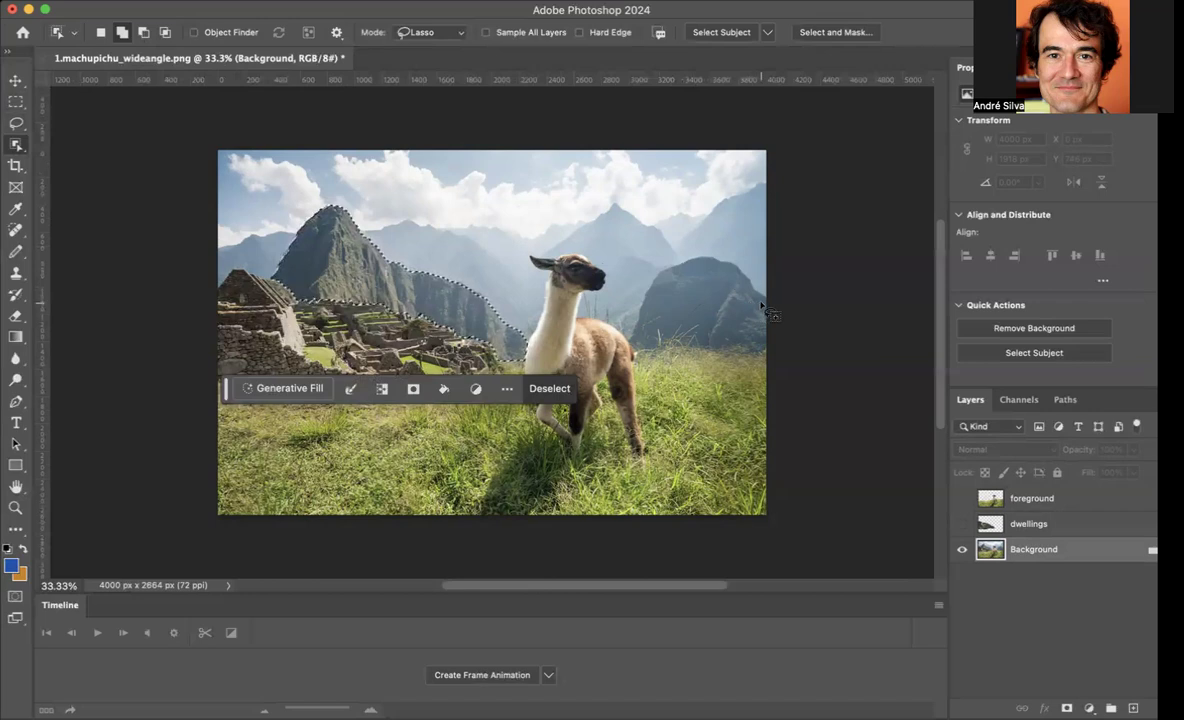
{"action": "mouse_move", "coordinate": [763, 300]}
{"action": "left_mouse_down"}
{"action": "mouse_move", "coordinate": [690, 268]}
{"action": "mouse_move", "coordinate": [668, 280]}
{"action": "mouse_move", "coordinate": [642, 343]}
{"action": "mouse_move", "coordinate": [776, 337]}
{"action": "mouse_move", "coordinate": [759, 307]}
{"action": "left_mouse_up"}
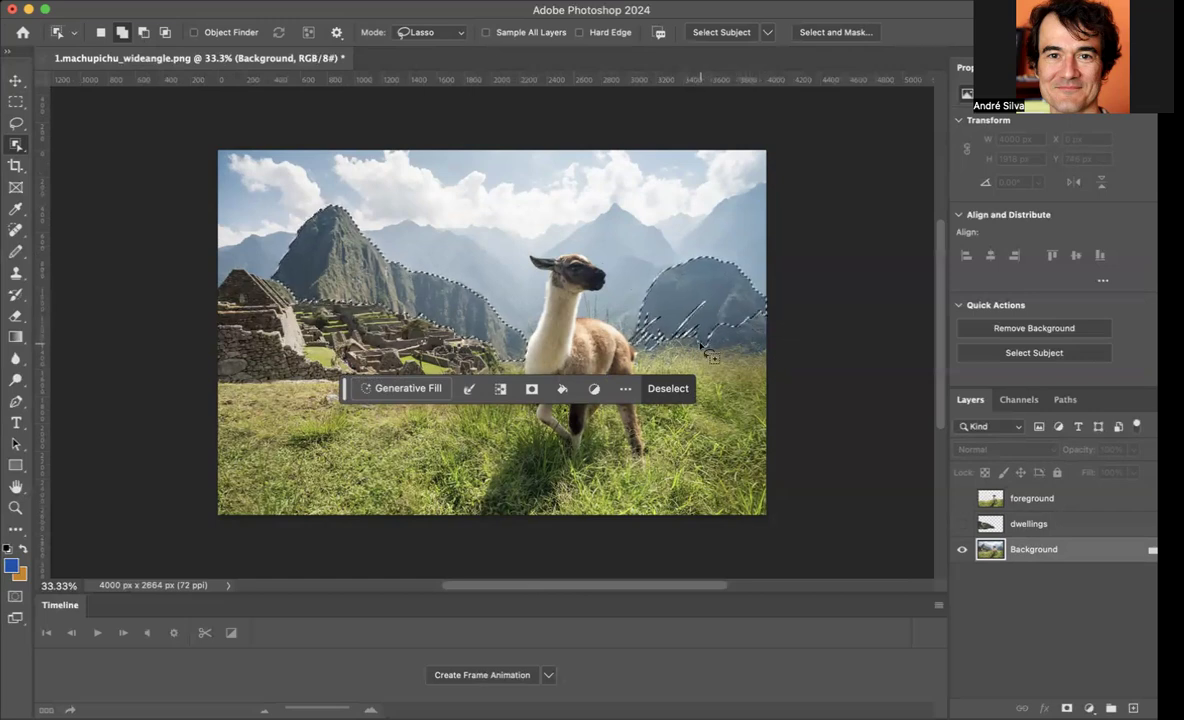
{"action": "left_click", "coordinate": [16, 122]}
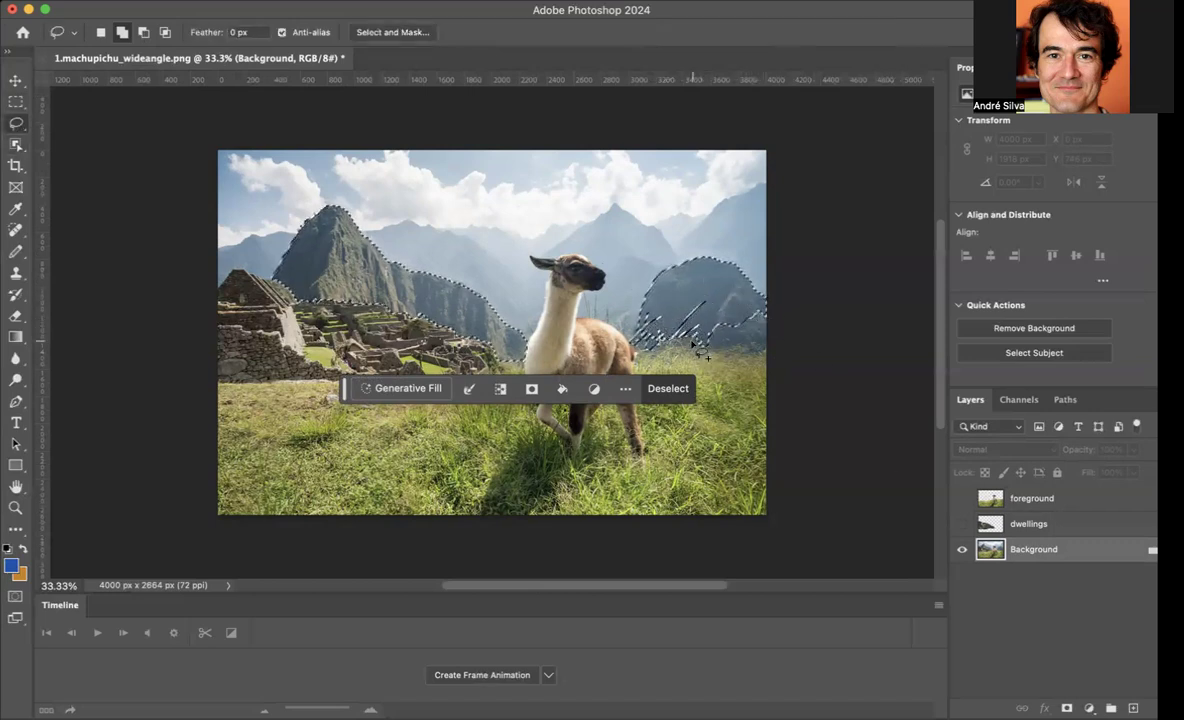
{"action": "mouse_move", "coordinate": [703, 346]}
{"action": "left_mouse_down"}
{"action": "mouse_move", "coordinate": [780, 362]}
{"action": "mouse_move", "coordinate": [798, 328]}
{"action": "mouse_move", "coordinate": [780, 311]}
{"action": "mouse_move", "coordinate": [700, 304]}
{"action": "mouse_move", "coordinate": [699, 342]}
{"action": "left_mouse_up"}
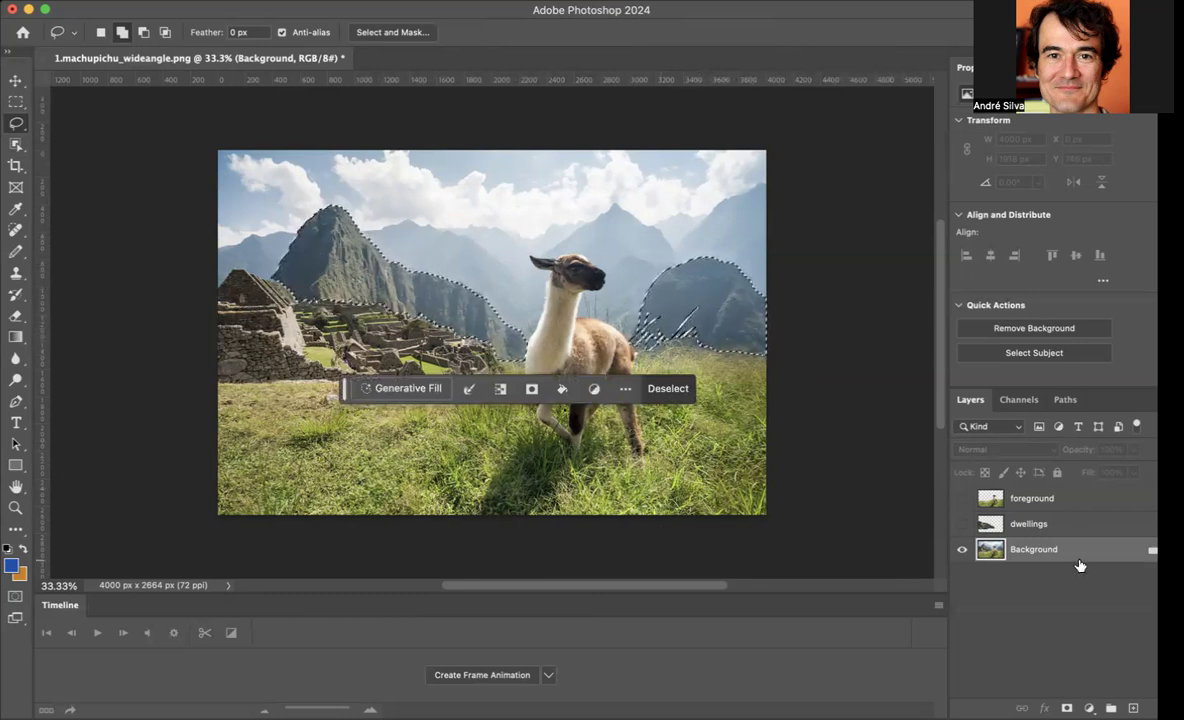
Step: Copy the selected mountains to a new layer, with Background hidden, and extend their bases into one continuous band with a Content-Aware fill
{"action": "key", "text": "super+j"}
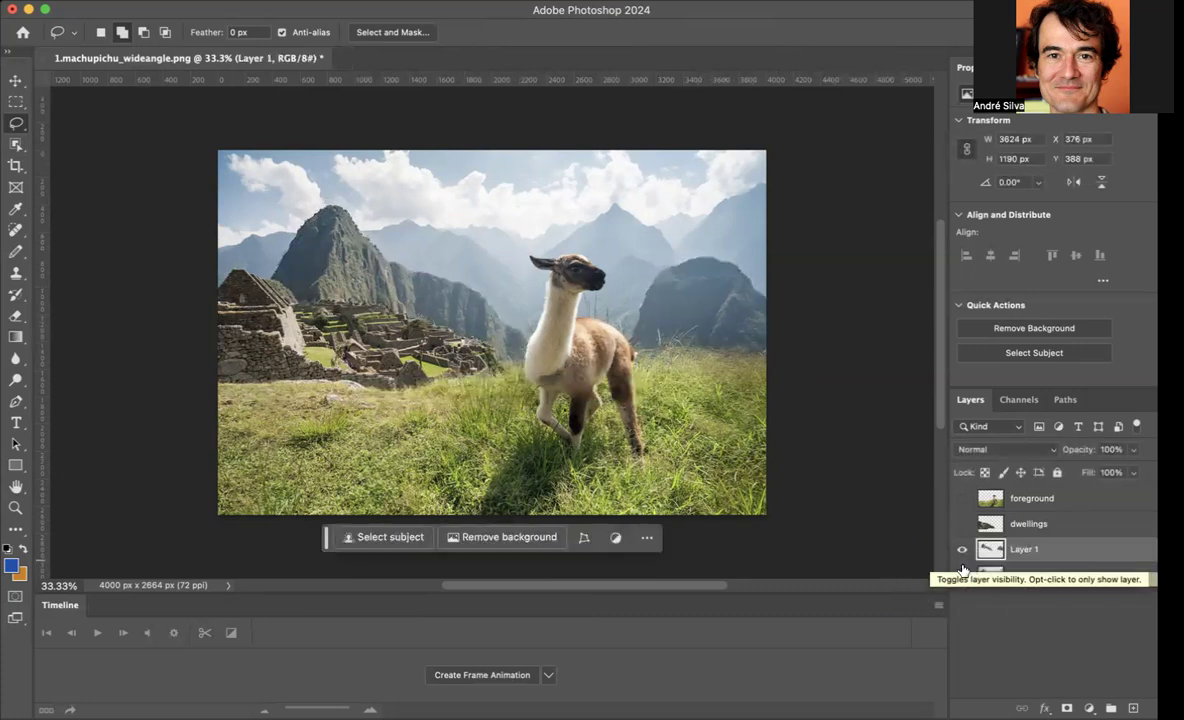
{"action": "left_click", "coordinate": [962, 575]}
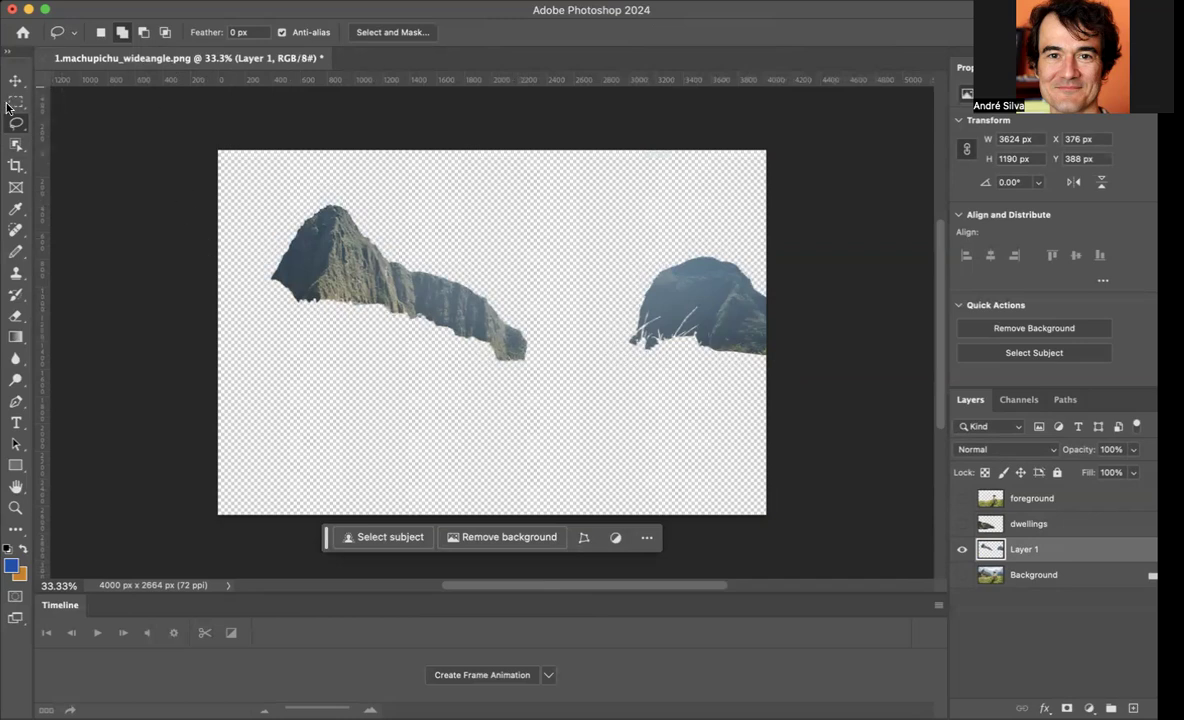
{"action": "mouse_move", "coordinate": [795, 342]}
{"action": "left_mouse_down"}
{"action": "mouse_move", "coordinate": [713, 335]}
{"action": "mouse_move", "coordinate": [699, 299]}
{"action": "mouse_move", "coordinate": [672, 313]}
{"action": "mouse_move", "coordinate": [647, 306]}
{"action": "mouse_move", "coordinate": [599, 359]}
{"action": "mouse_move", "coordinate": [508, 352]}
{"action": "mouse_move", "coordinate": [420, 306]}
{"action": "mouse_move", "coordinate": [277, 280]}
{"action": "mouse_move", "coordinate": [188, 340]}
{"action": "mouse_move", "coordinate": [220, 356]}
{"action": "mouse_move", "coordinate": [412, 354]}
{"action": "mouse_move", "coordinate": [605, 392]}
{"action": "mouse_move", "coordinate": [836, 378]}
{"action": "left_mouse_up"}
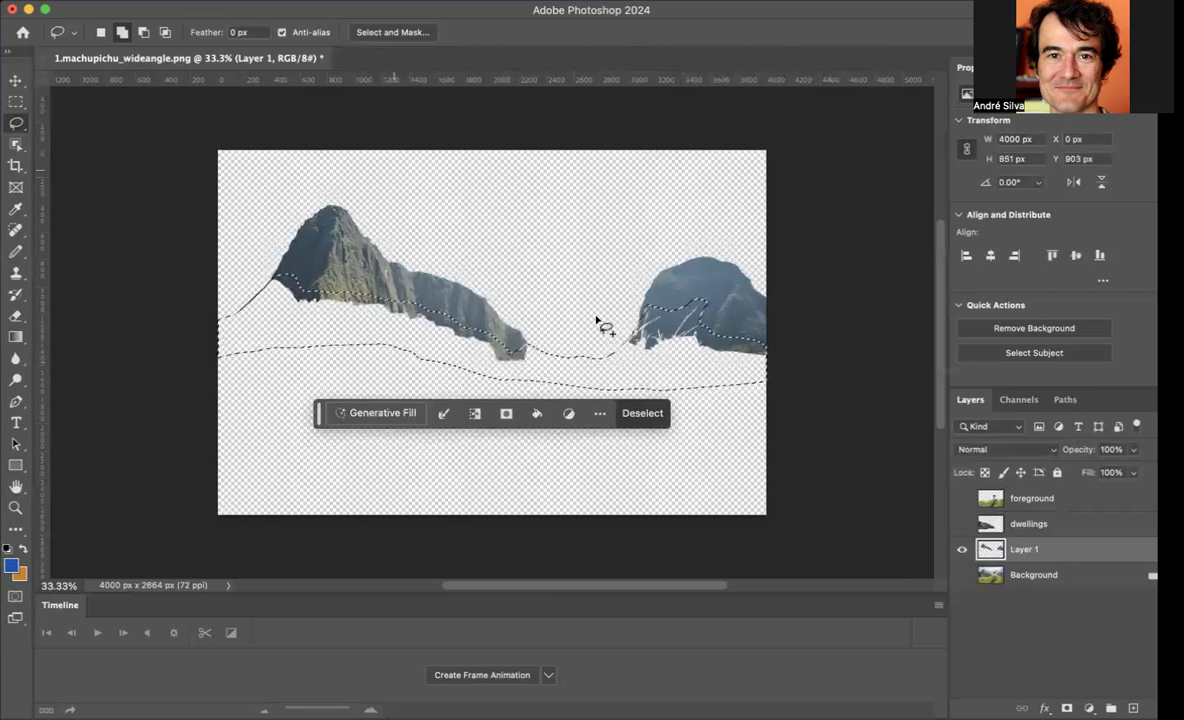
{"action": "left_click", "coordinate": [537, 414]}
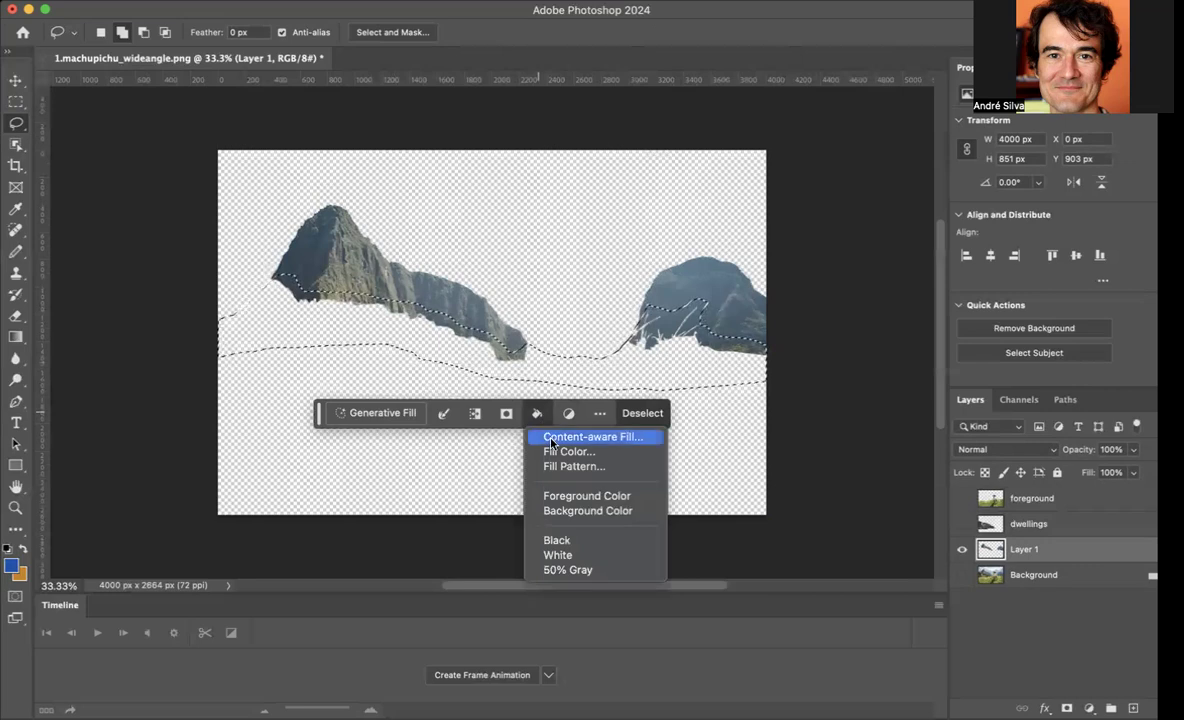
{"action": "left_click", "coordinate": [551, 439]}
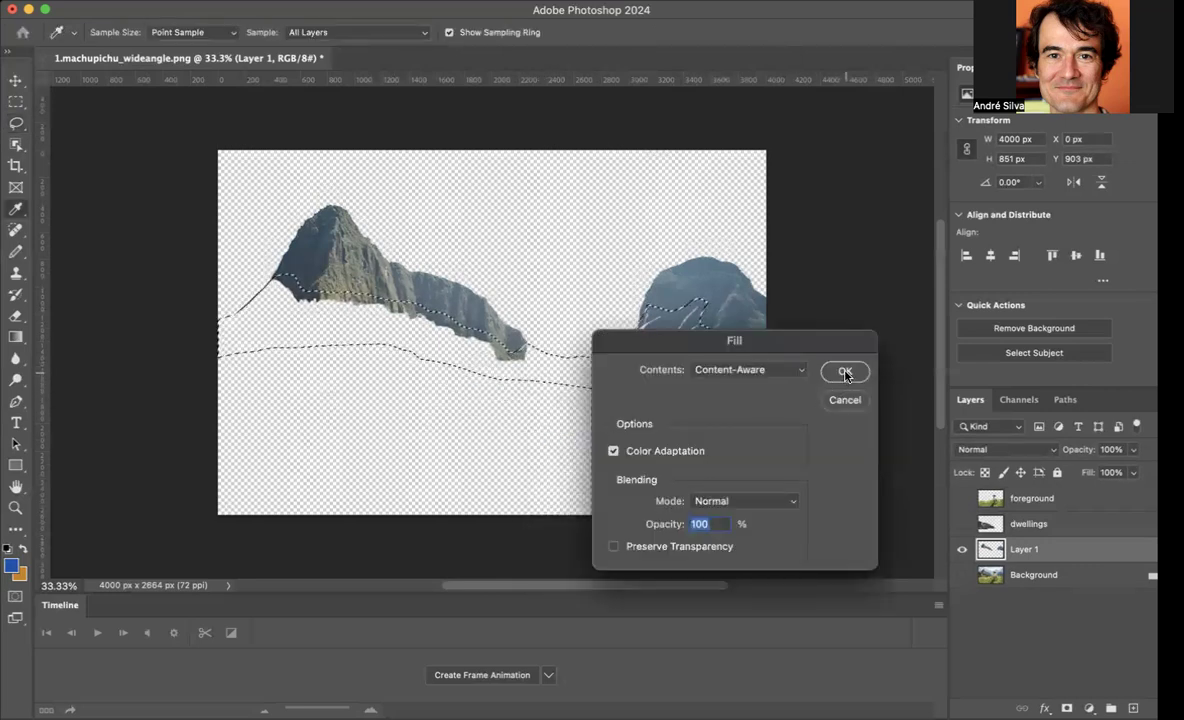
{"action": "left_click", "coordinate": [845, 372]}
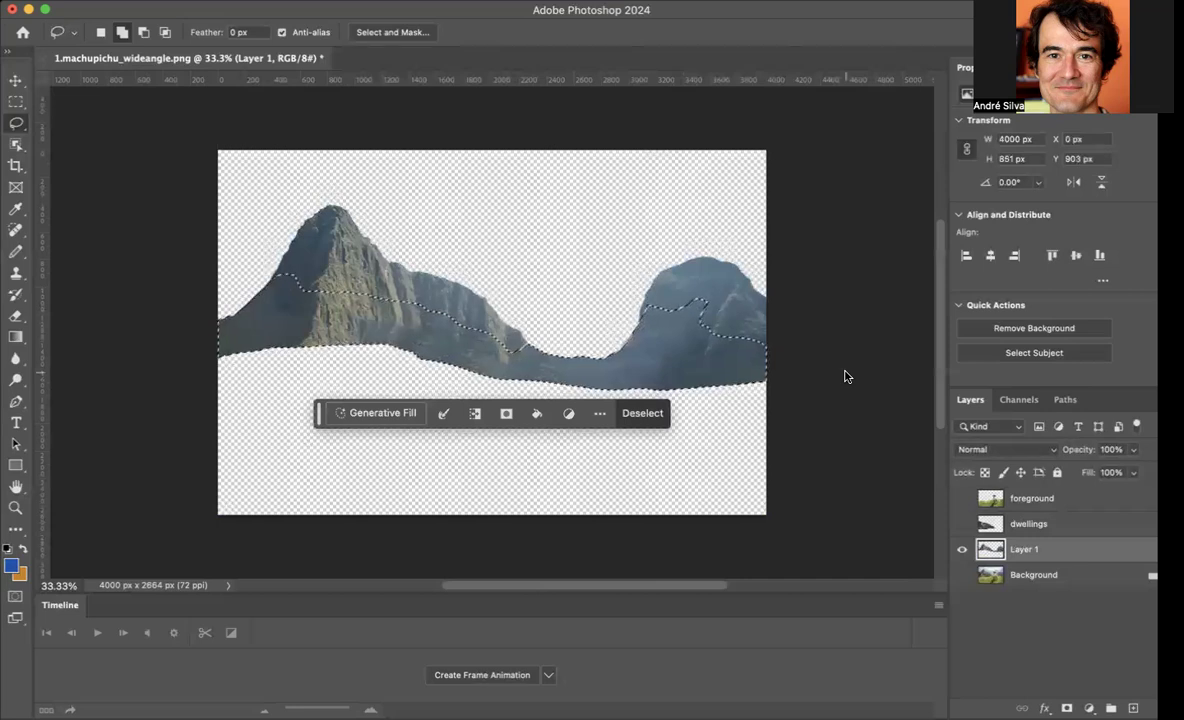
{"action": "key", "text": "super+d"}
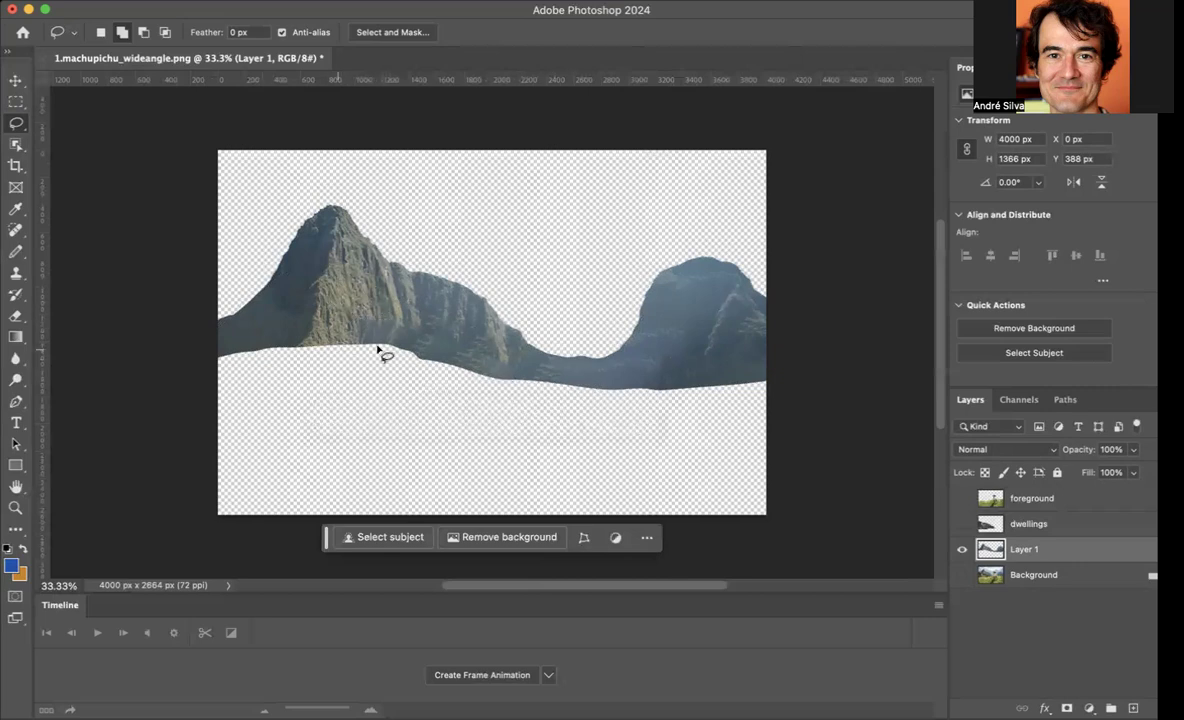
Step: Show the dwellings and foreground layers again and rename the extended mountain layer midground
{"action": "left_click", "coordinate": [960, 526]}
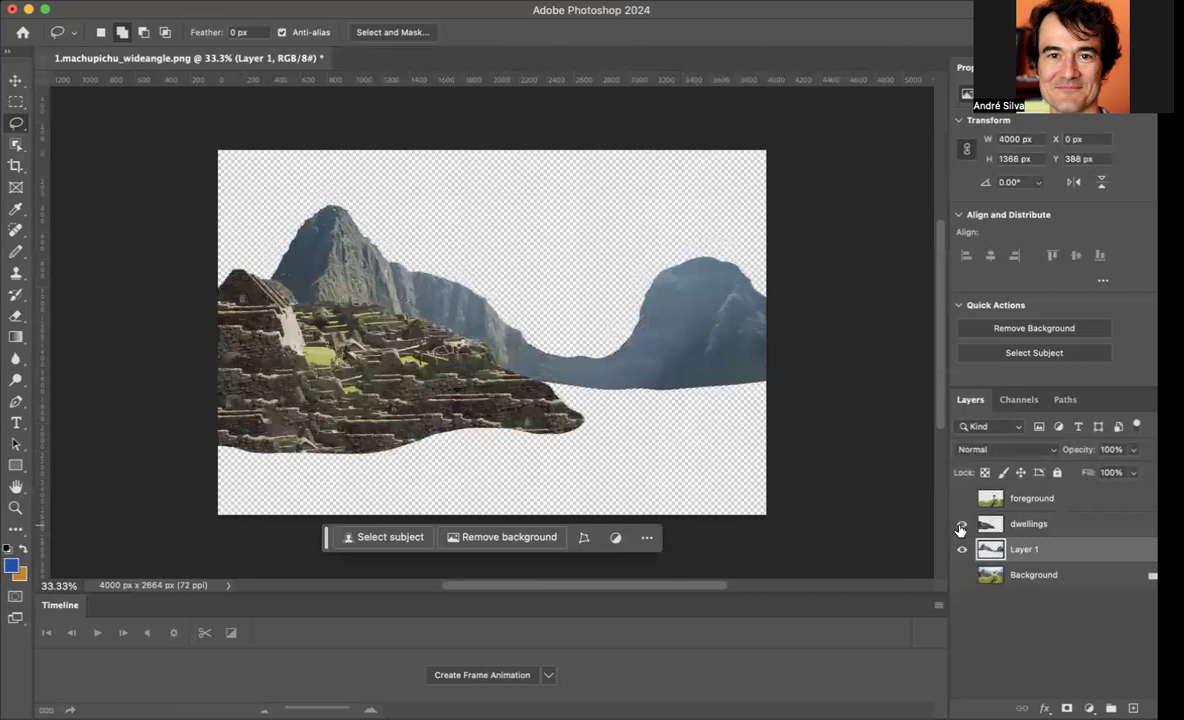
{"action": "left_click", "coordinate": [960, 499]}
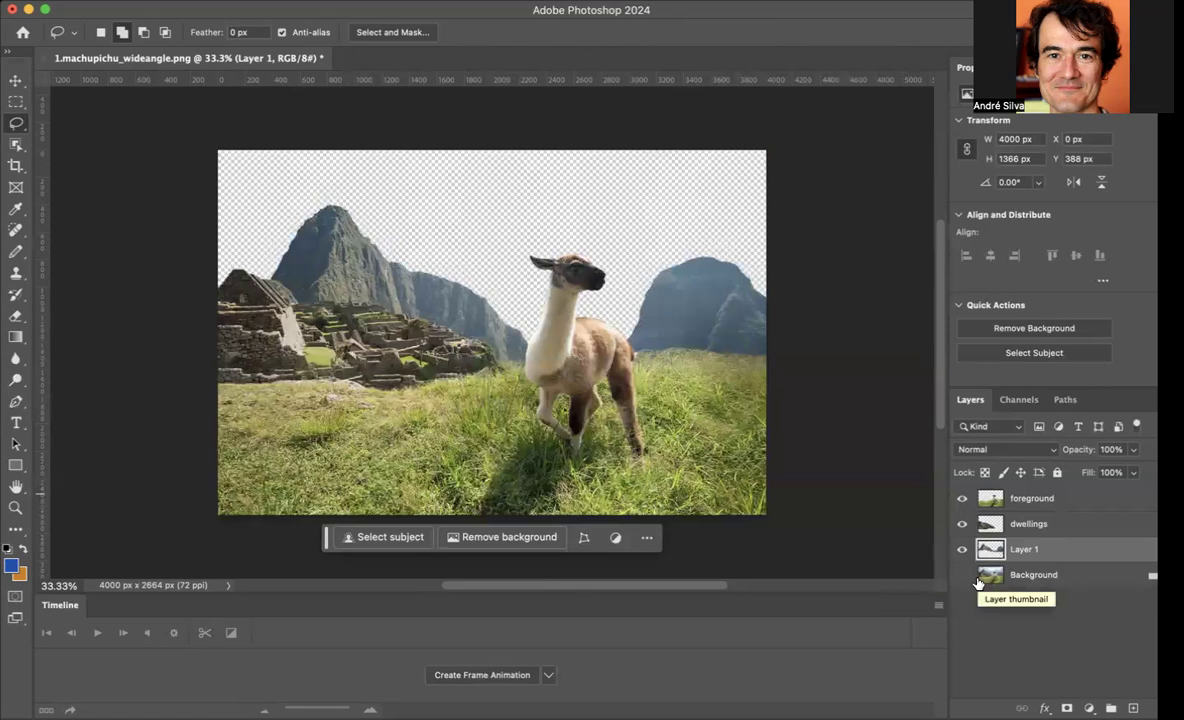
{"action": "double_click", "coordinate": [1022, 549]}
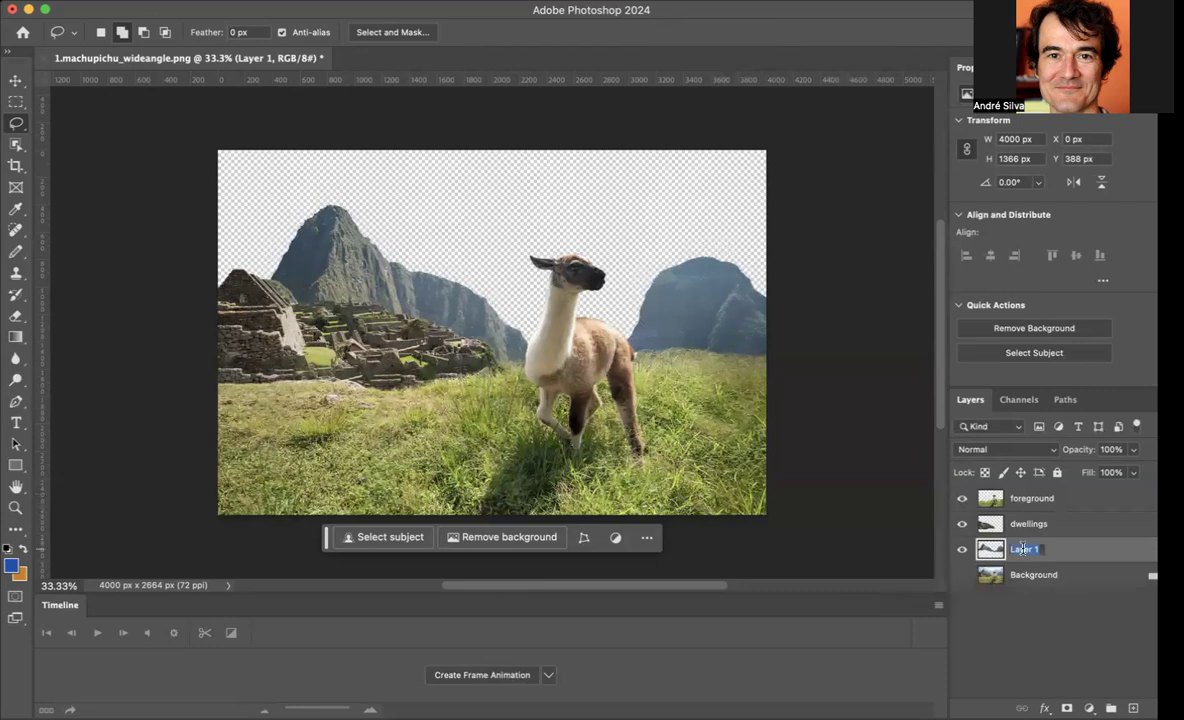
{"action": "type", "text": "midground"}
{"action": "key", "text": "Return"}
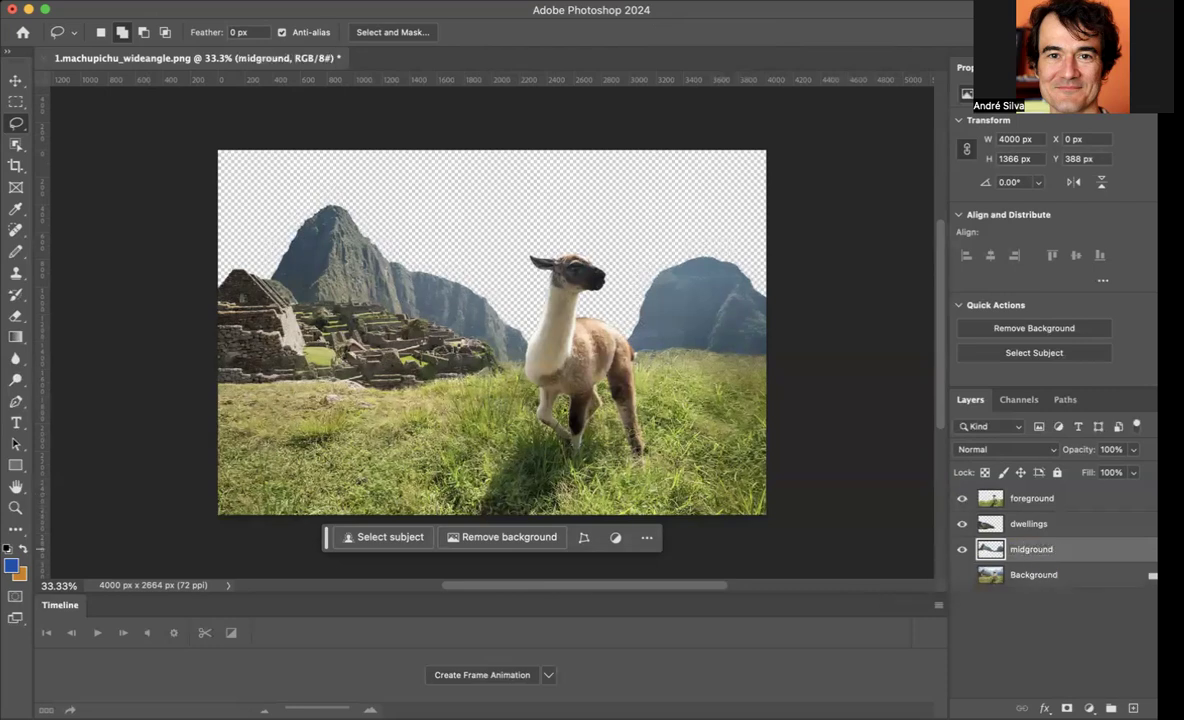
Step: Show the Background layer and select its hazy distant mountains with the Magnetic Lasso, between the skyline and the nearer mountains, excluding the llama
{"action": "left_click", "coordinate": [962, 576]}
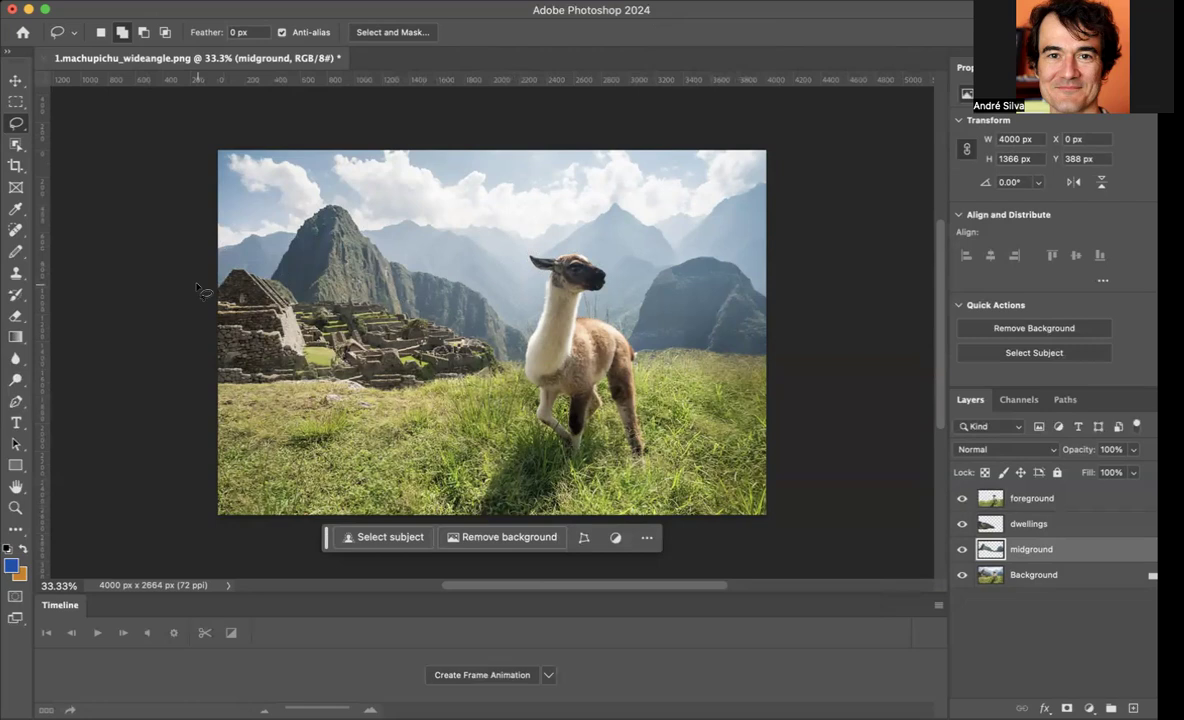
{"action": "left_click", "coordinate": [1045, 575]}
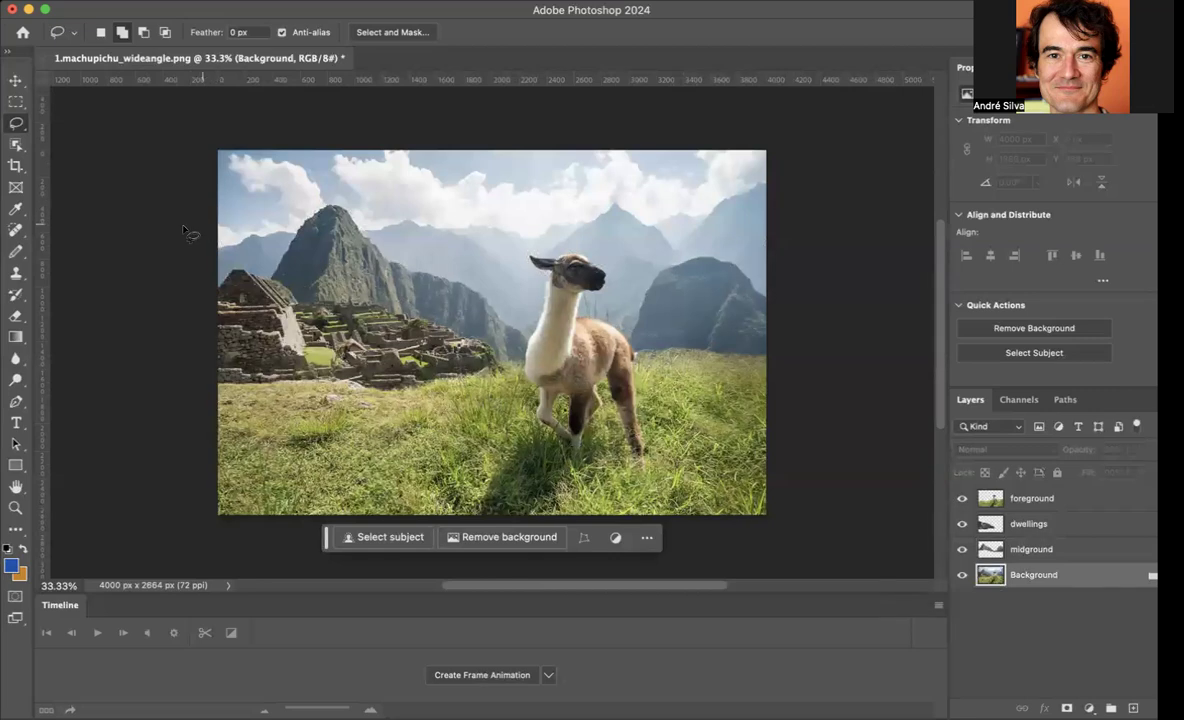
{"action": "left_click", "coordinate": [16, 123]}
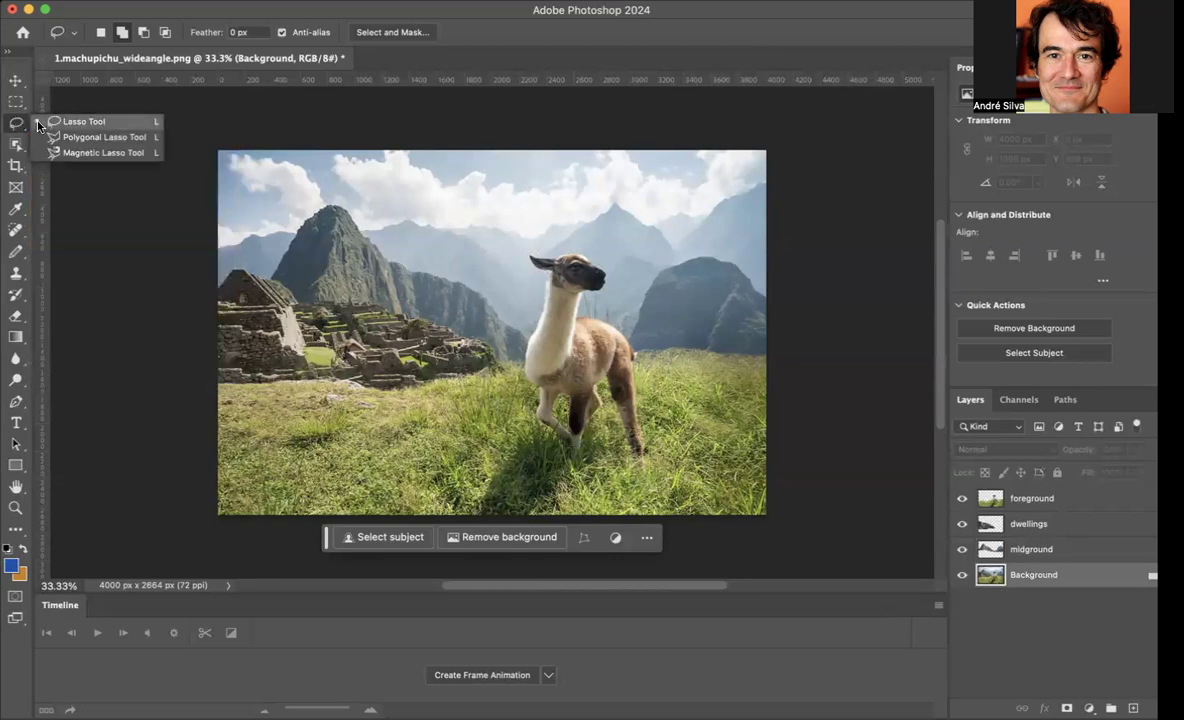
{"action": "left_click", "coordinate": [70, 152]}
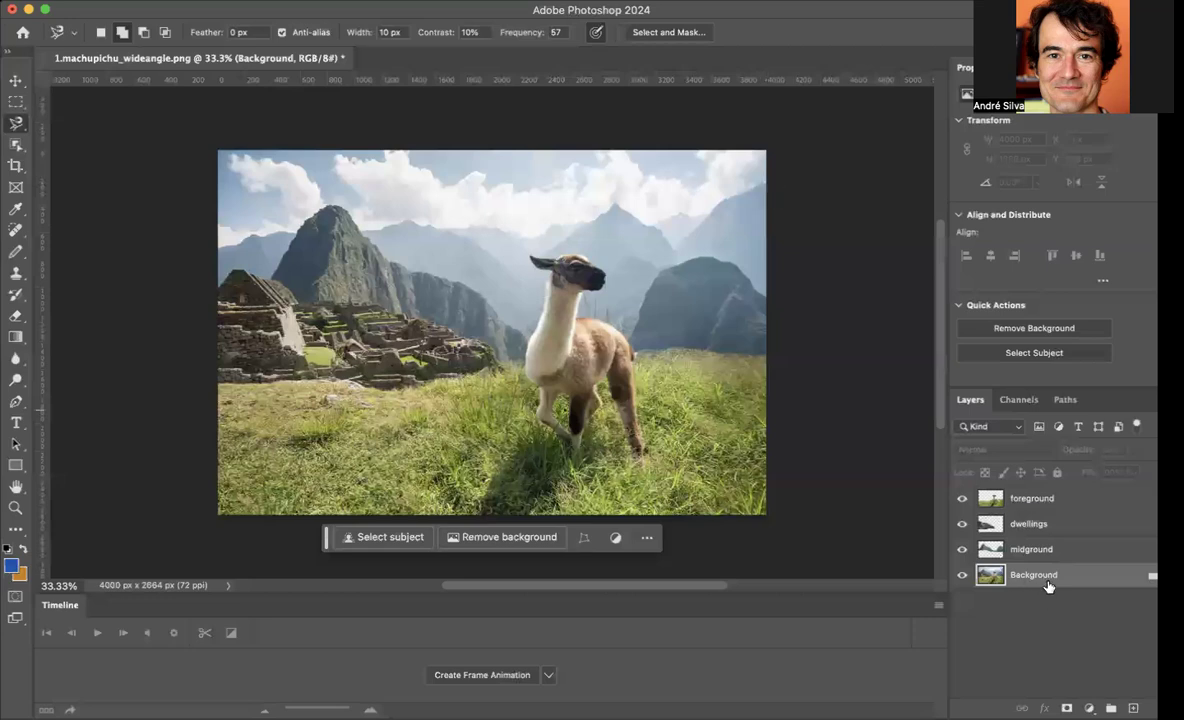
{"action": "left_click", "coordinate": [776, 187]}
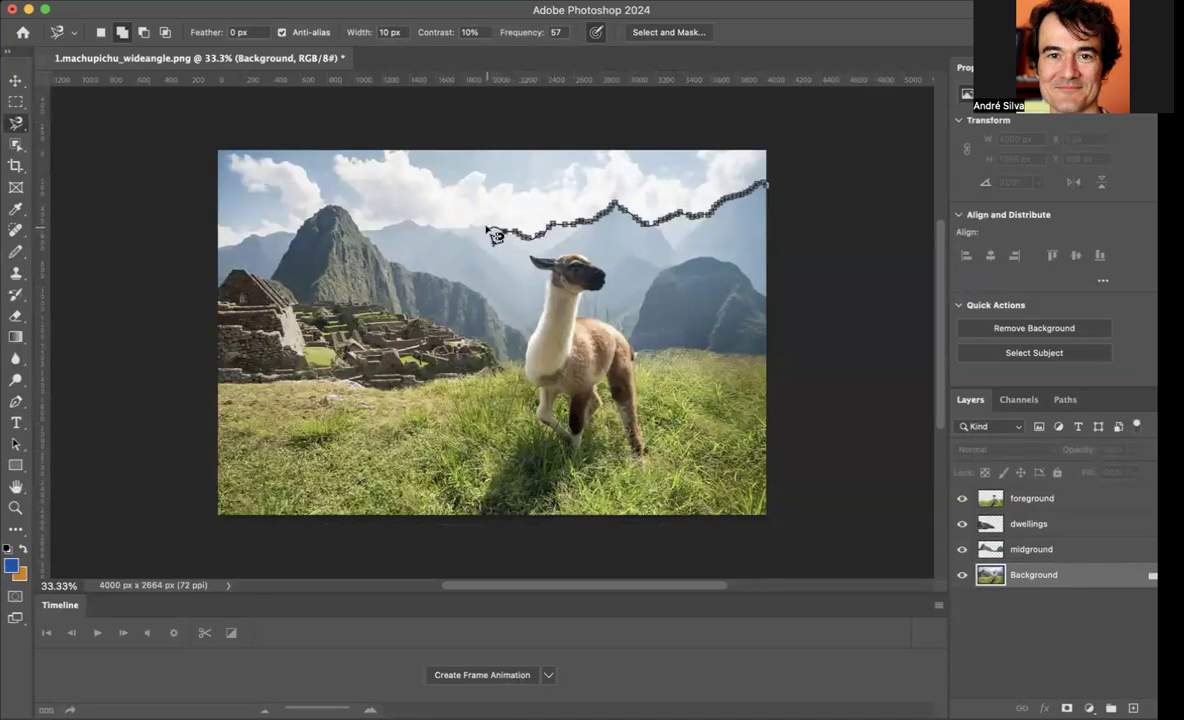
{"action": "left_click_drag", "start_coordinate": [455, 227], "coordinate": [362, 233]}
{"action": "mouse_move", "coordinate": [361, 234]}
{"action": "left_mouse_down"}
{"action": "mouse_move", "coordinate": [270, 232]}
{"action": "mouse_move", "coordinate": [210, 260]}
{"action": "mouse_move", "coordinate": [218, 290]}
{"action": "mouse_move", "coordinate": [235, 267]}
{"action": "mouse_move", "coordinate": [278, 288]}
{"action": "left_mouse_up"}
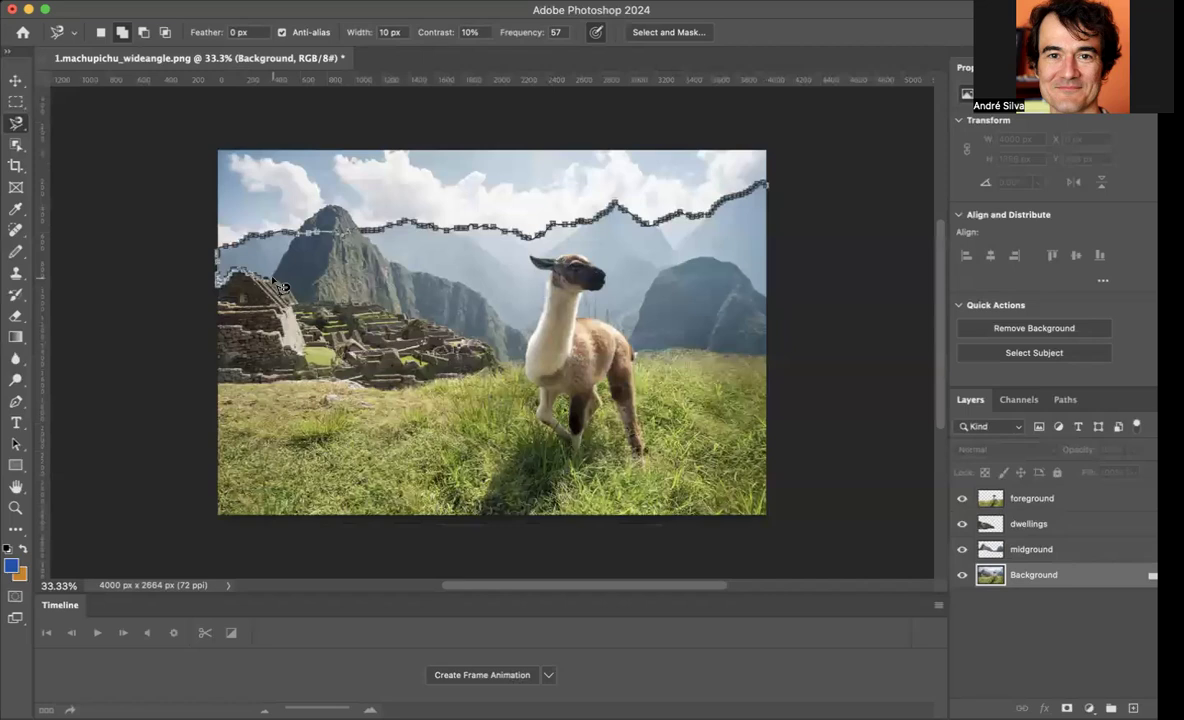
{"action": "mouse_move", "coordinate": [278, 285]}
{"action": "left_mouse_down"}
{"action": "mouse_move", "coordinate": [304, 256]}
{"action": "mouse_move", "coordinate": [405, 267]}
{"action": "mouse_move", "coordinate": [462, 287]}
{"action": "mouse_move", "coordinate": [534, 338]}
{"action": "mouse_move", "coordinate": [559, 282]}
{"action": "mouse_move", "coordinate": [545, 265]}
{"action": "mouse_move", "coordinate": [571, 264]}
{"action": "mouse_move", "coordinate": [615, 282]}
{"action": "mouse_move", "coordinate": [590, 324]}
{"action": "mouse_move", "coordinate": [645, 333]}
{"action": "mouse_move", "coordinate": [666, 283]}
{"action": "mouse_move", "coordinate": [706, 267]}
{"action": "mouse_move", "coordinate": [774, 304]}
{"action": "mouse_move", "coordinate": [790, 295]}
{"action": "mouse_move", "coordinate": [777, 193]}
{"action": "left_mouse_up"}
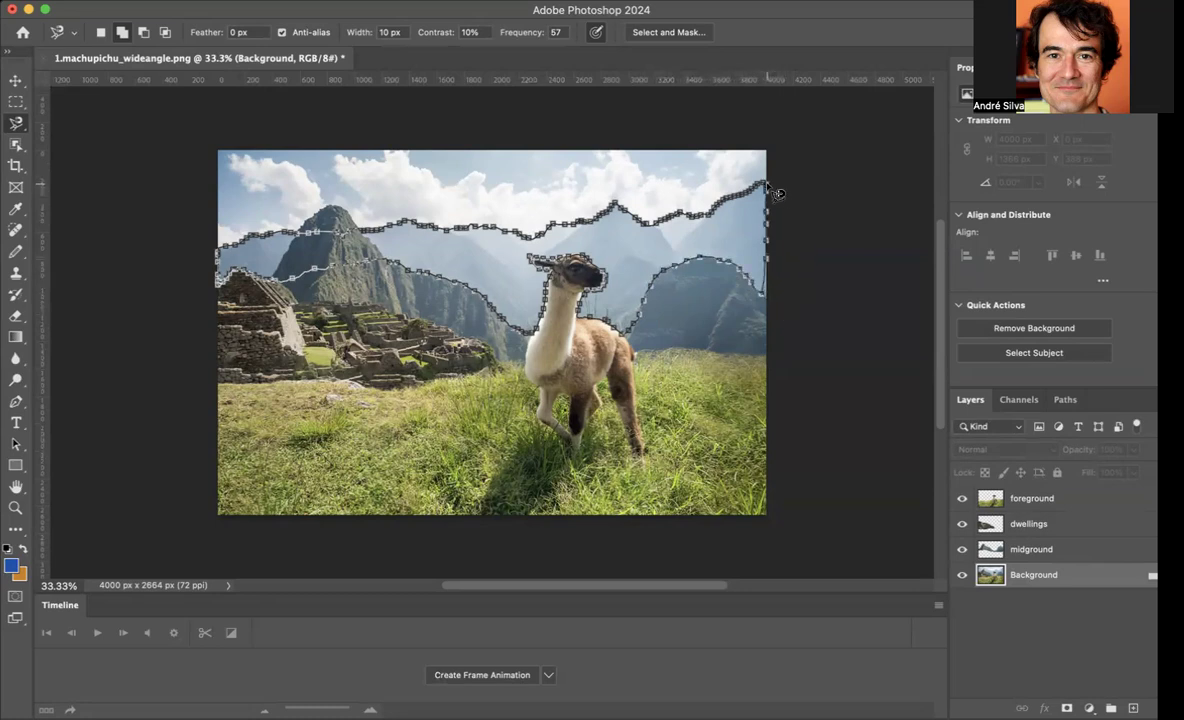
{"action": "left_click", "coordinate": [777, 193]}
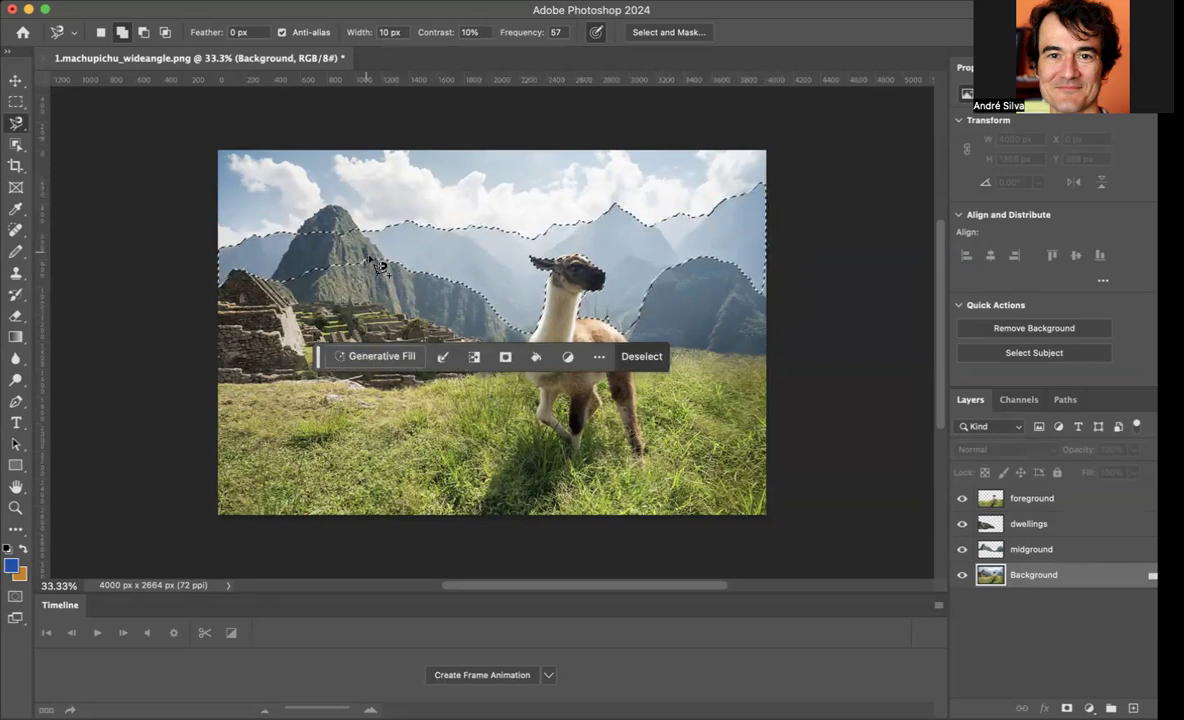